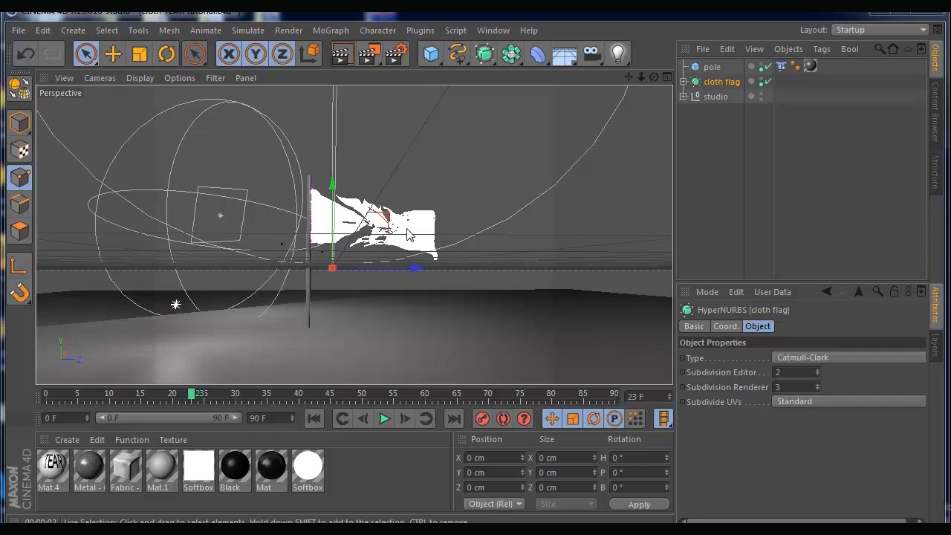
# Disable the existing cloth flag HyperNURBS so that only the pole and studio remain shown.
pyautogui.click(683, 82)
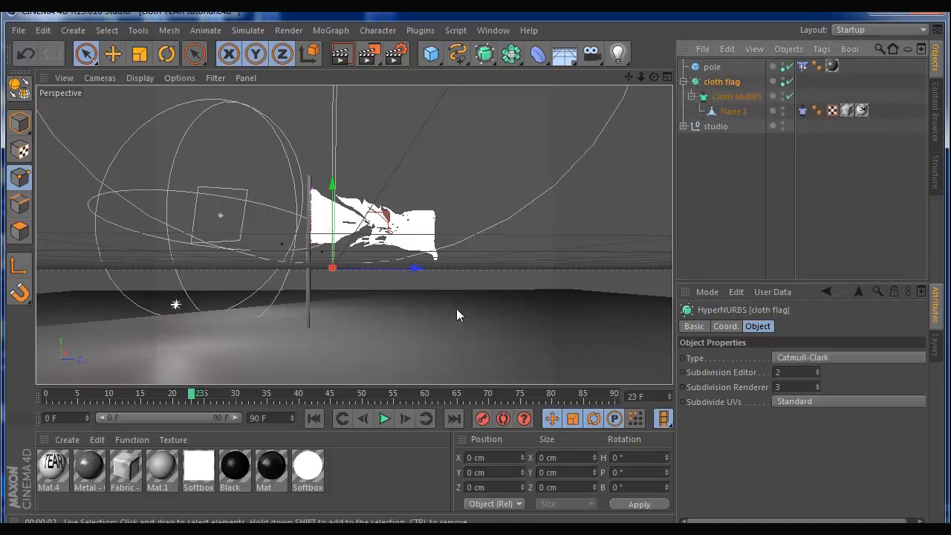
pyautogui.click(668, 231)
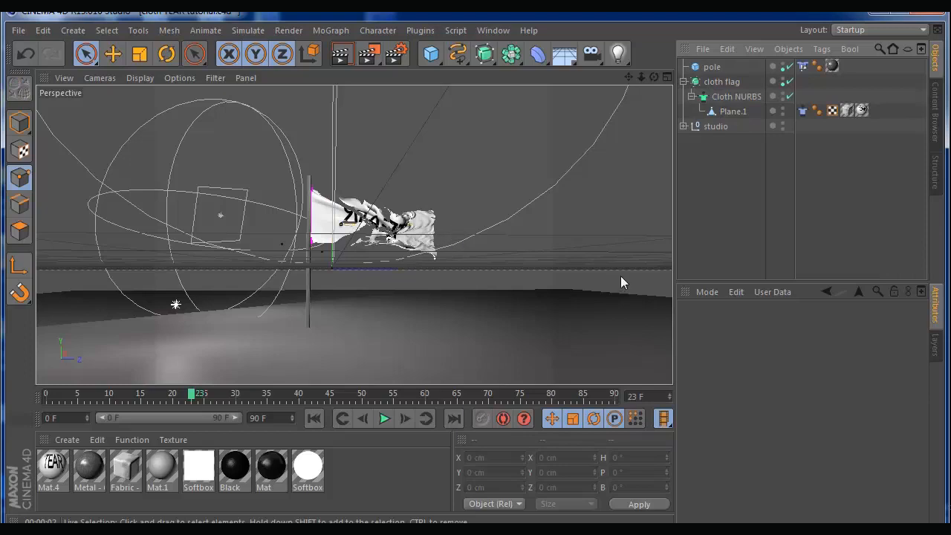
pyautogui.click(715, 83)
pyautogui.click(684, 82)
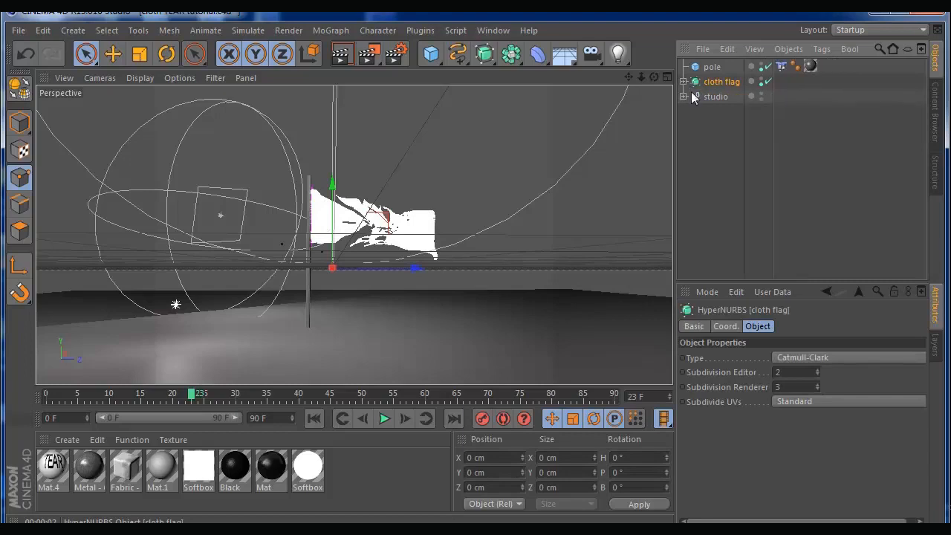
pyautogui.click(764, 82)
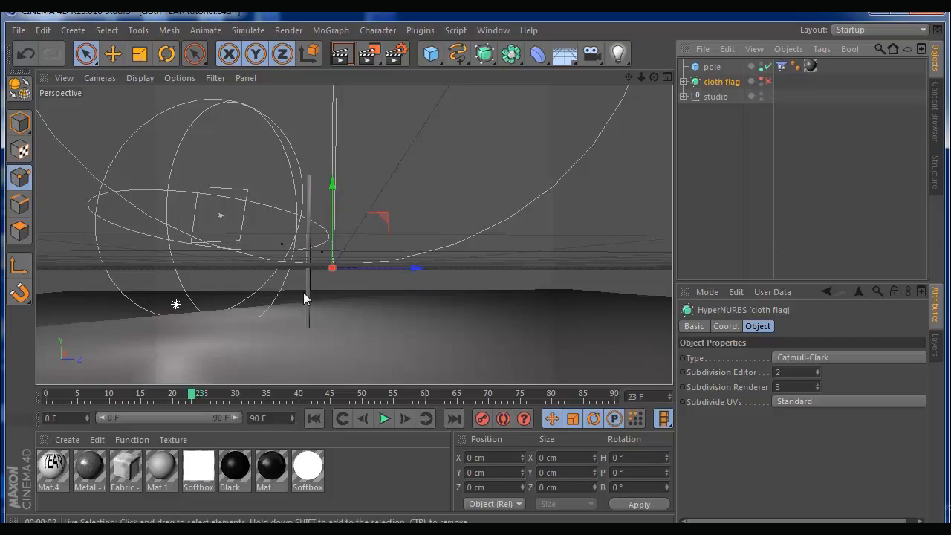
# Add a plane primitive to the scene and set its orientation to -X.
pyautogui.click(430, 54)
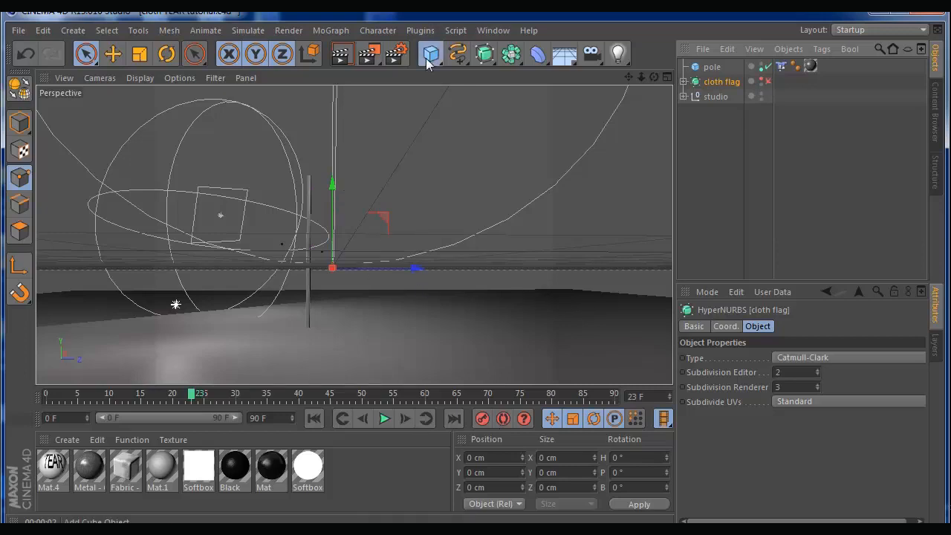
pyautogui.click(535, 95)
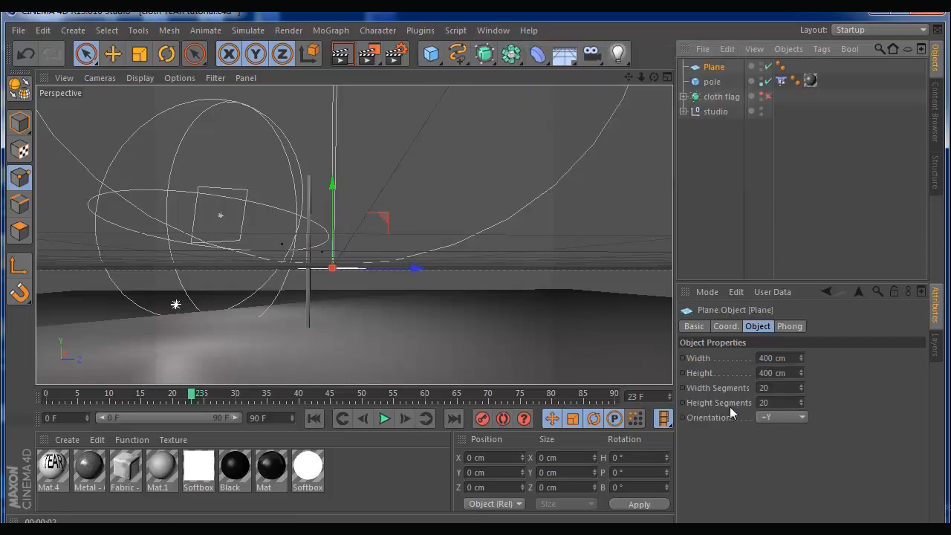
pyautogui.click(803, 417)
pyautogui.click(793, 447)
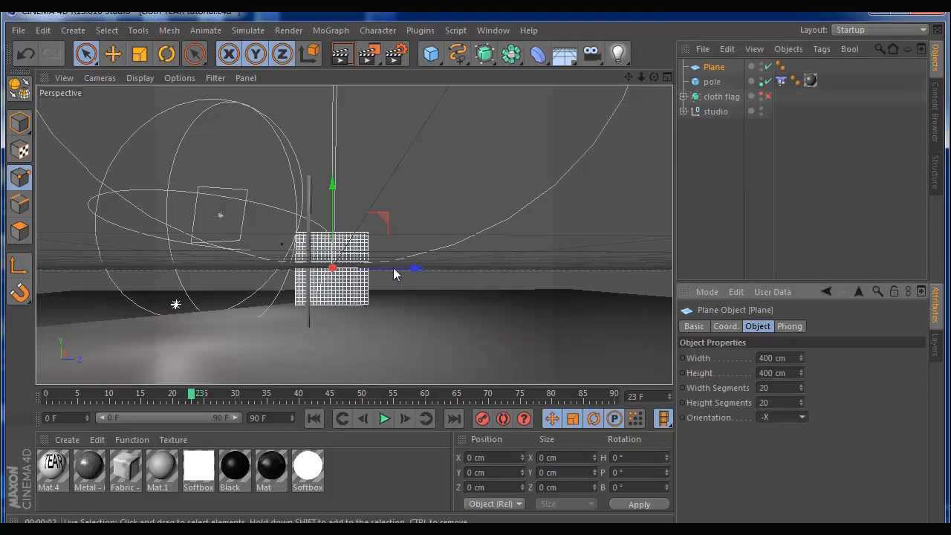
# Position the plane against the upper part of the pole and resize it to about 164 cm wide and 339 cm high.
pyautogui.moveTo(333, 188); pyautogui.dragTo(336, 127)
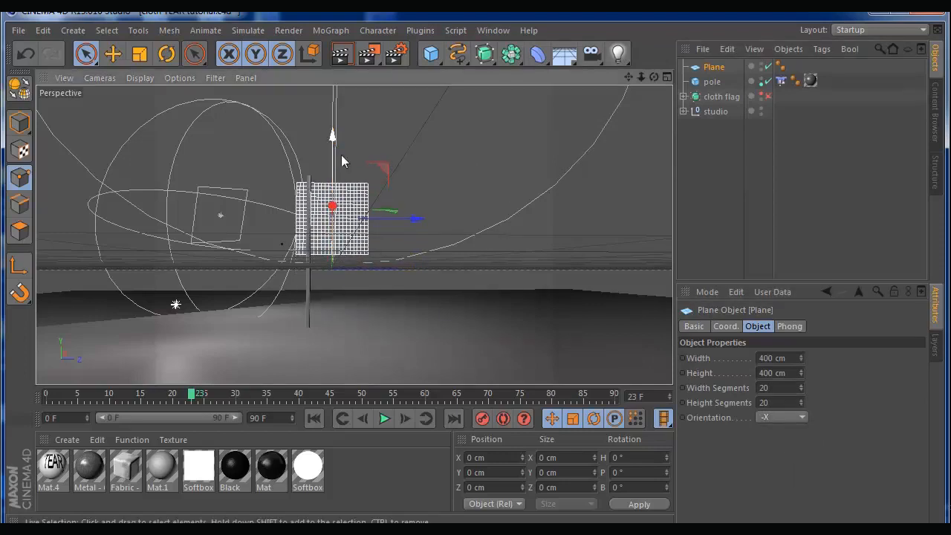
pyautogui.moveTo(410, 226); pyautogui.dragTo(466, 223)
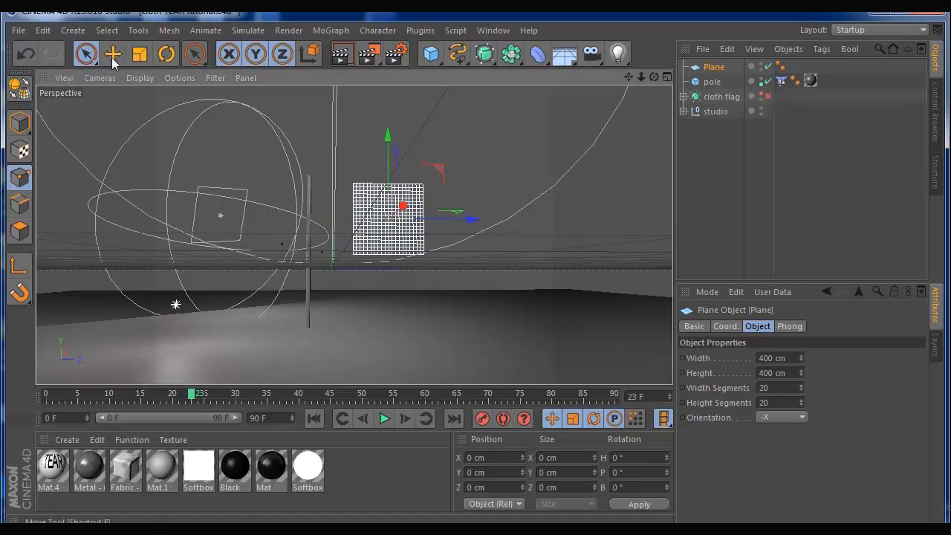
pyautogui.click(29, 120)
pyautogui.moveTo(388, 185); pyautogui.dragTo(423, 227)
pyautogui.moveTo(343, 139); pyautogui.dragTo(355, 113)
# Set both the width segments and height segments of the plane to 1.
pyautogui.moveTo(643, 77); pyautogui.dragTo(594, 77)
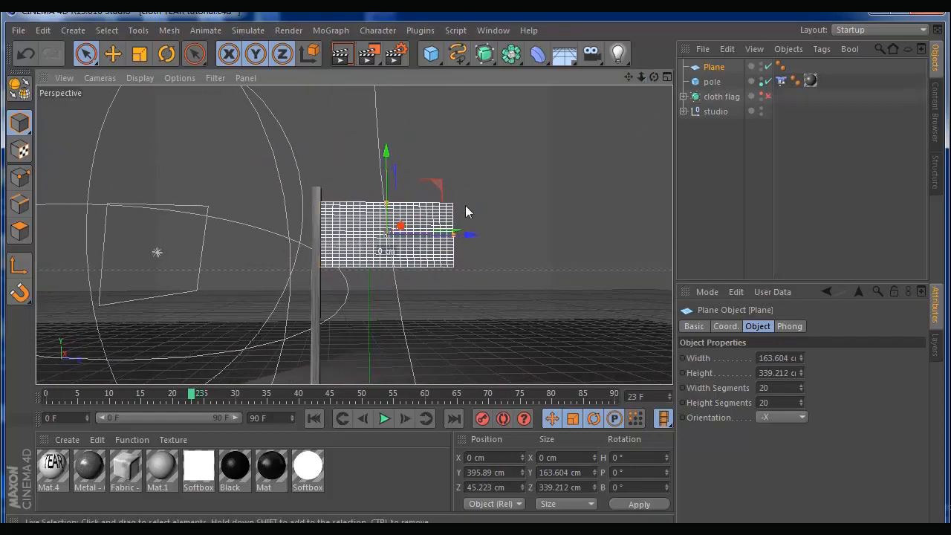
pyautogui.moveTo(654, 77); pyautogui.dragTo(680, 56)
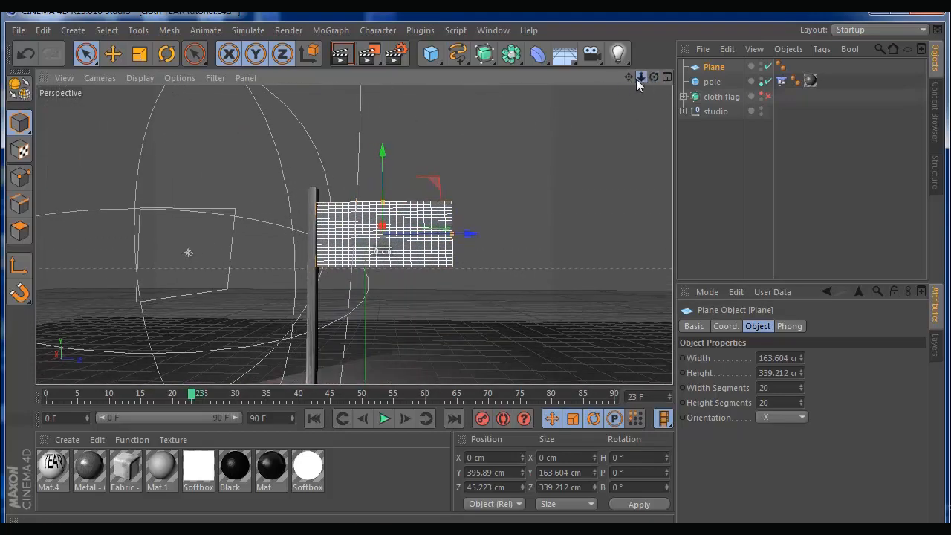
pyautogui.scroll(-2, 637, 78)
pyautogui.moveTo(632, 78); pyautogui.dragTo(614, 97)
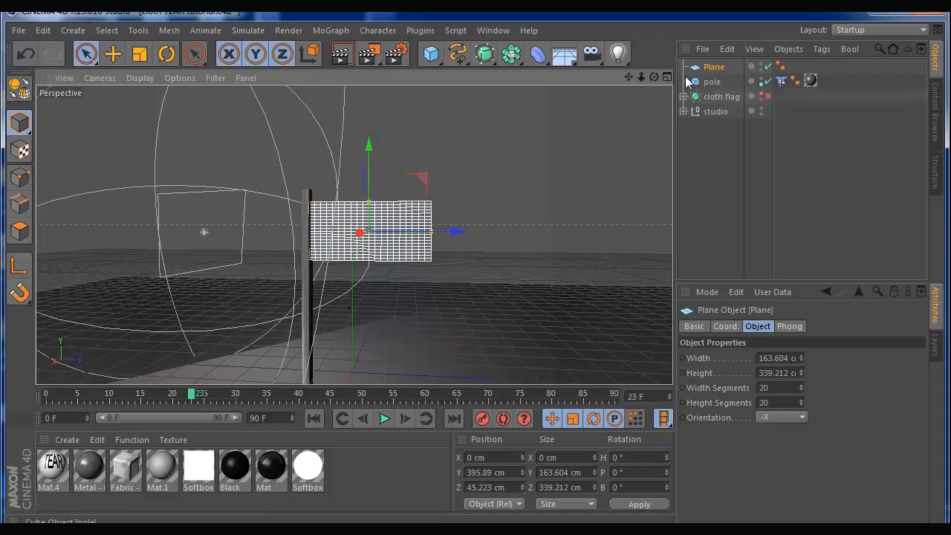
pyautogui.click(775, 387)
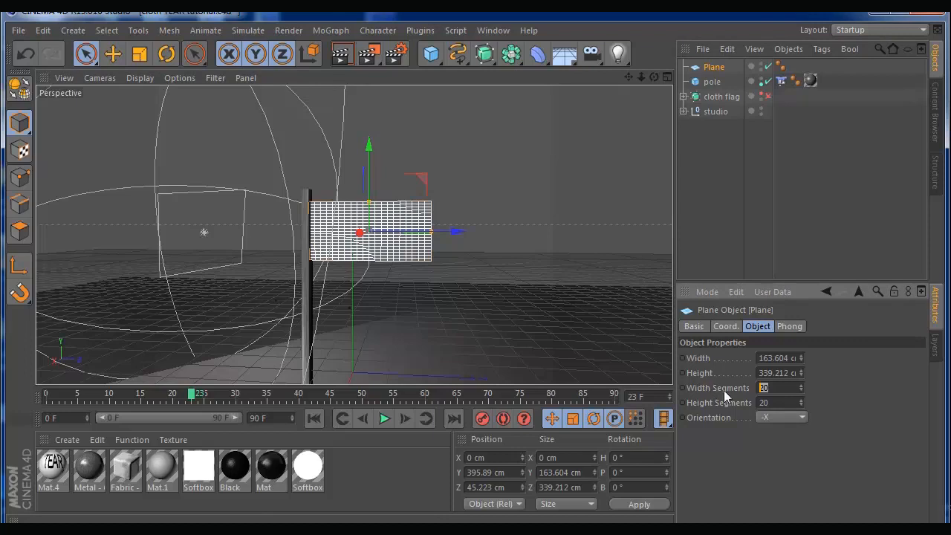
pyautogui.write('11')
pyautogui.press('Return')
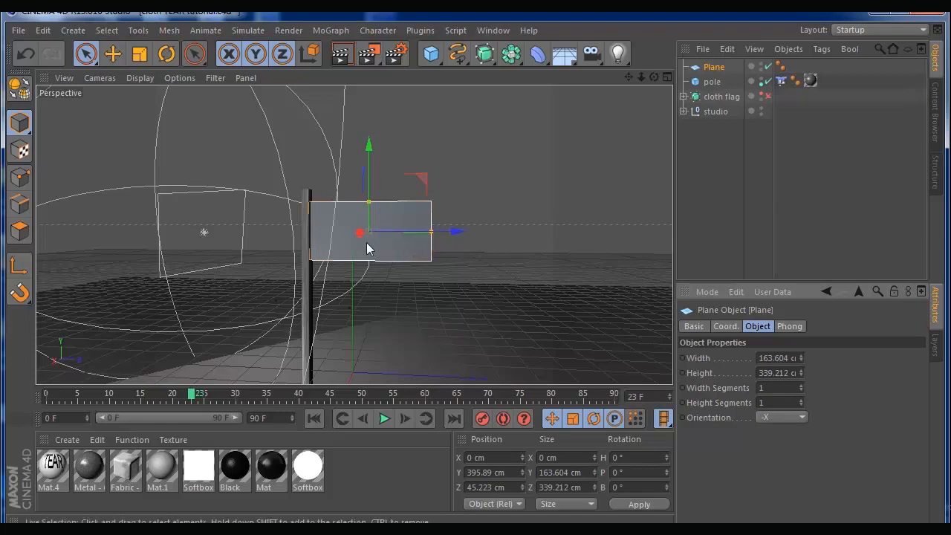
# Make the plane editable and place it inside a new HyperNURBS object.
pyautogui.moveTo(485, 54); pyautogui.dragTo(524, 75)
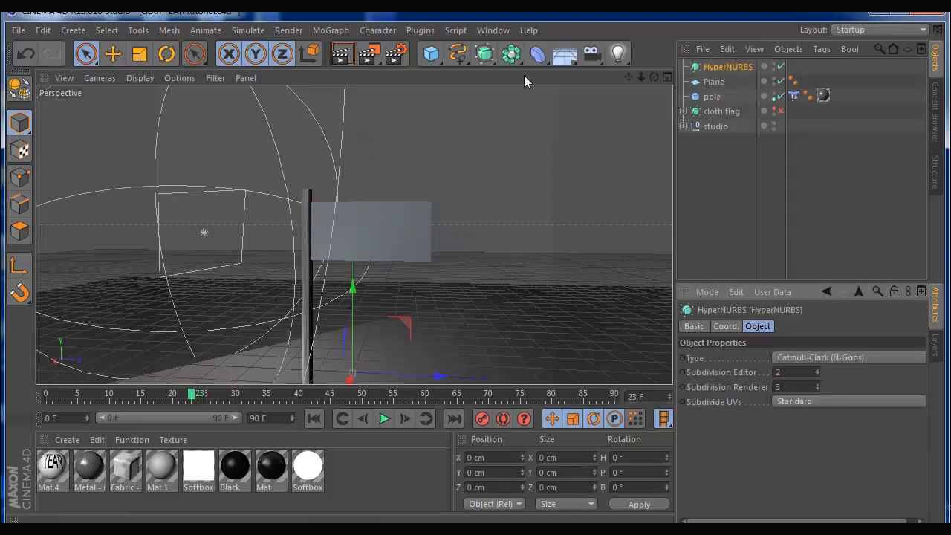
pyautogui.click(710, 82)
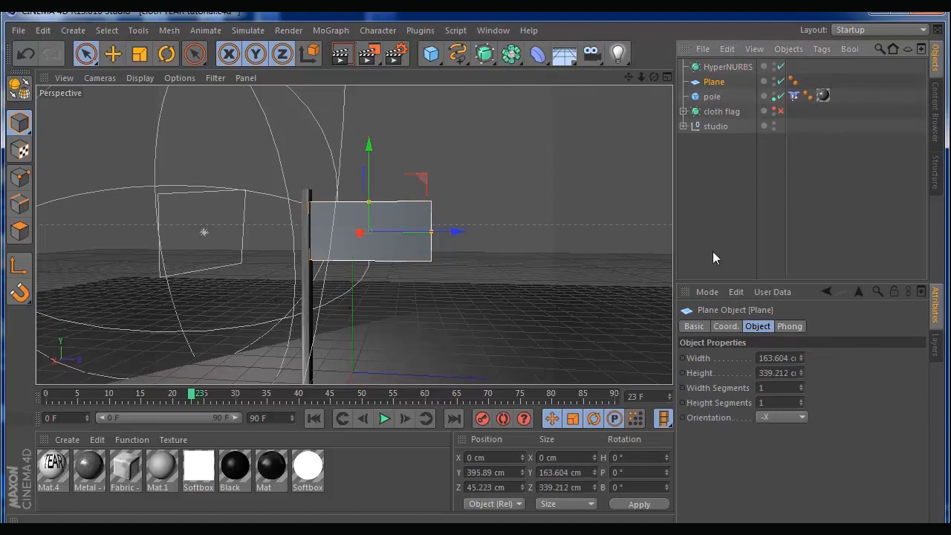
pyautogui.press('c')
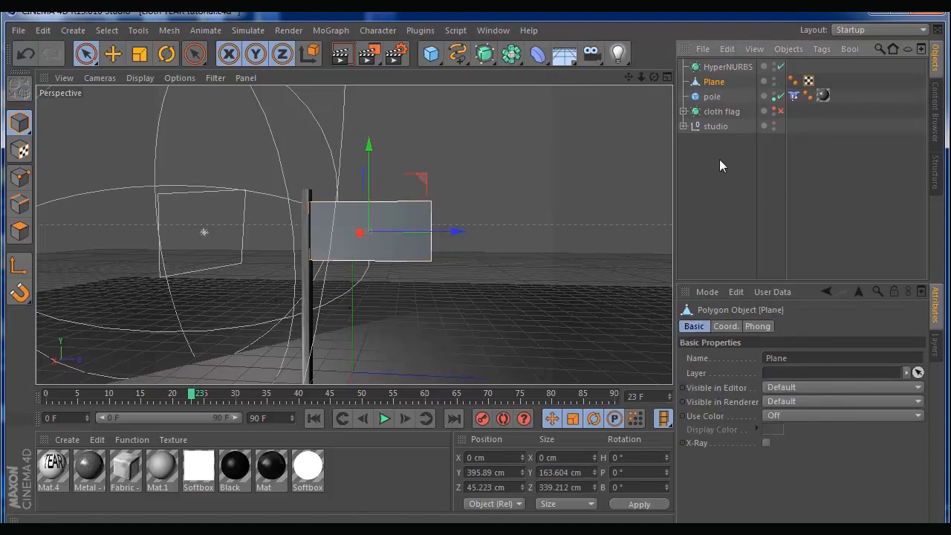
pyautogui.moveTo(708, 84); pyautogui.dragTo(718, 67)
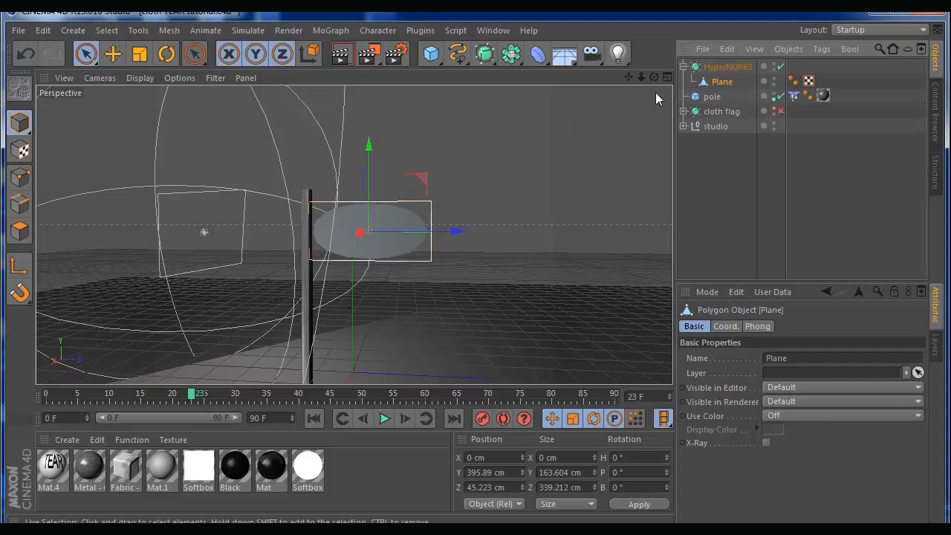
# Cut diagonally across the four corners of the plane with the Knife in the Right view, working in polygon mode.
pyautogui.moveTo(653, 77)
pyautogui.mouseDown()
pyautogui.moveTo(550, 78)
pyautogui.moveTo(725, 79)
pyautogui.moveTo(732, 71)
pyautogui.moveTo(665, 84)
pyautogui.mouseUp()
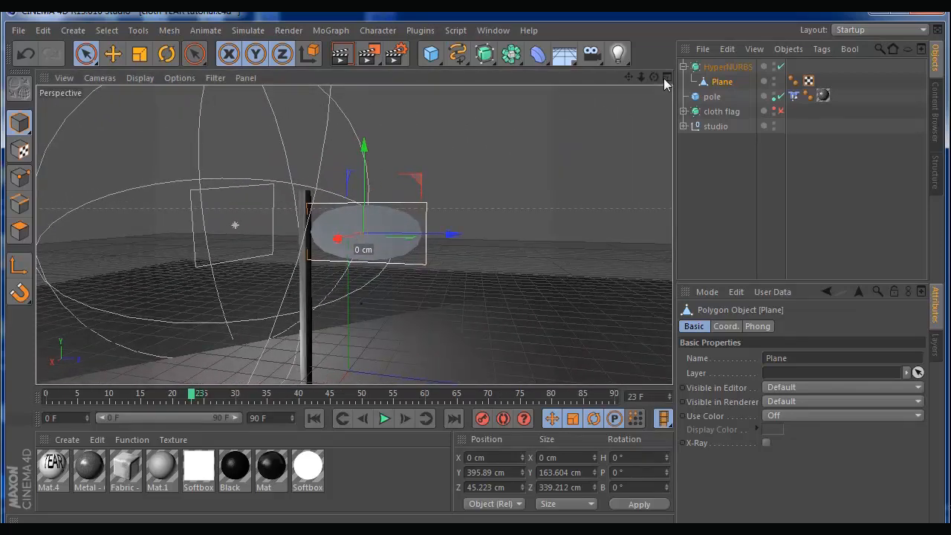
pyautogui.click(666, 79)
pyautogui.click(727, 67)
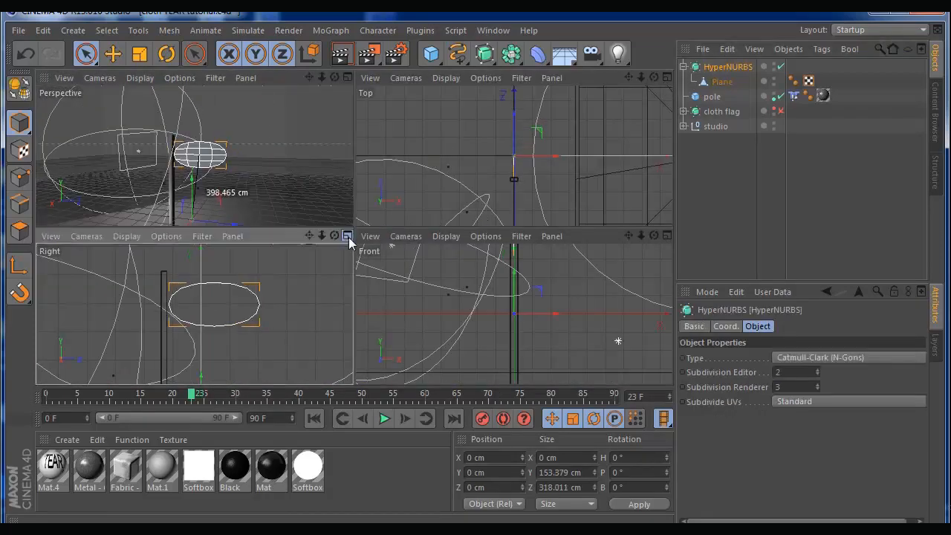
pyautogui.click(347, 236)
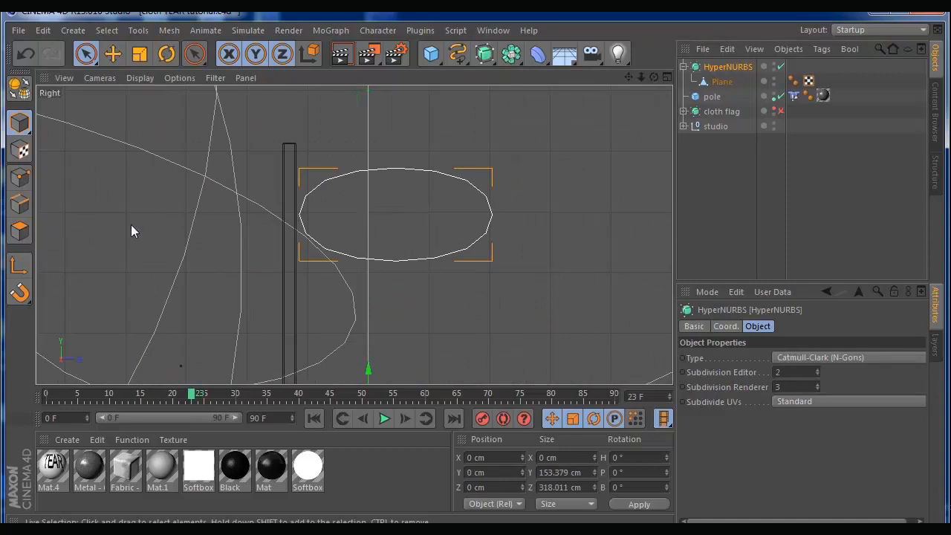
pyautogui.click(10, 230)
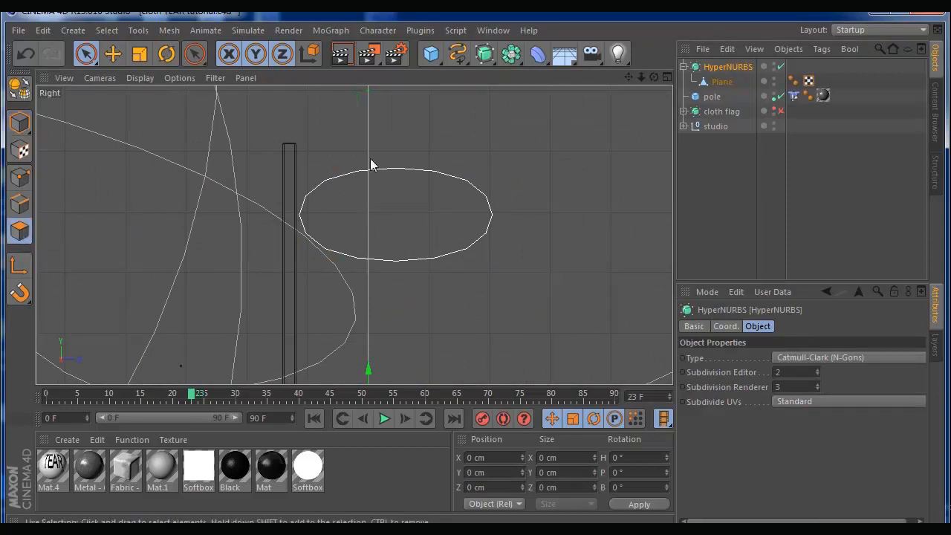
pyautogui.click(721, 82)
pyautogui.rightClick(424, 196)
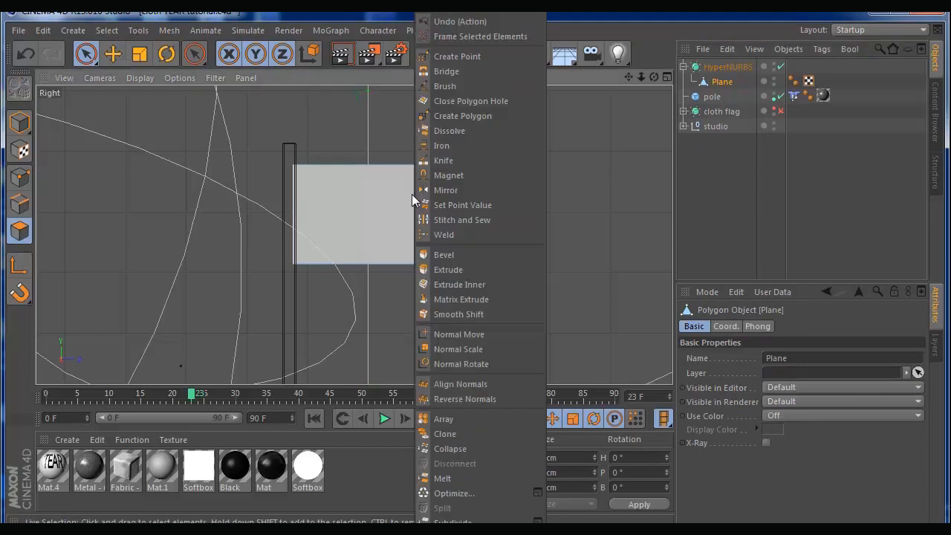
pyautogui.click(440, 160)
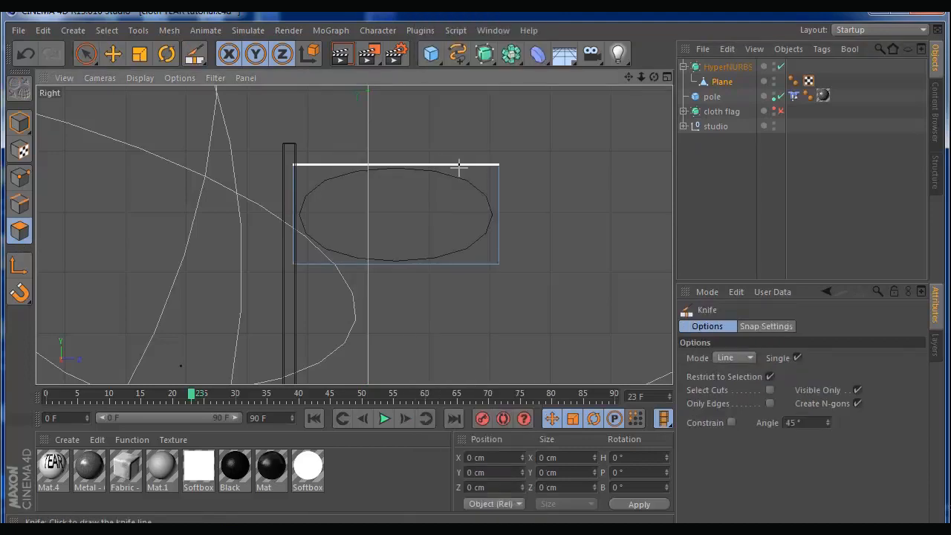
pyautogui.moveTo(446, 140); pyautogui.dragTo(526, 184)
pyautogui.moveTo(525, 223); pyautogui.dragTo(487, 279)
pyautogui.moveTo(334, 281); pyautogui.dragTo(272, 249)
pyautogui.moveTo(253, 213); pyautogui.dragTo(318, 149)
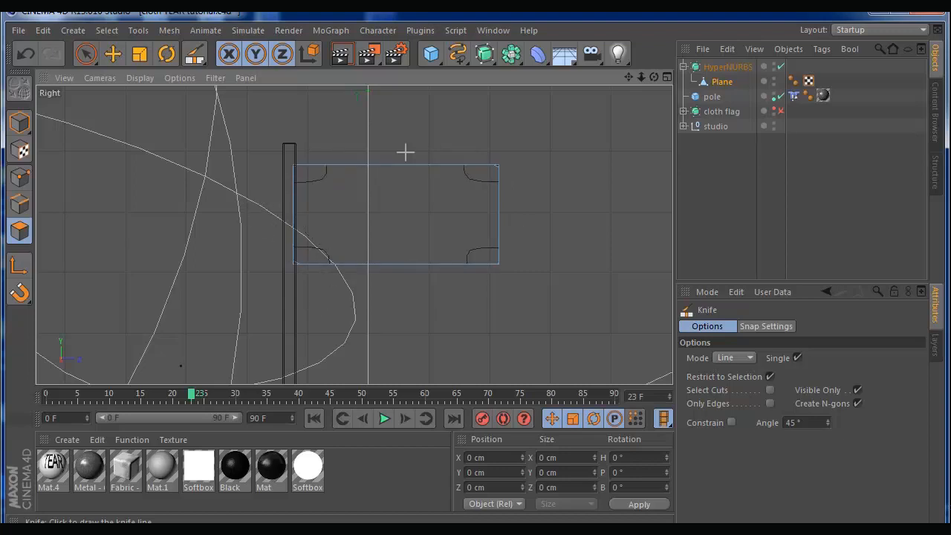
# Slice the half of the plane farthest from the pole with many random, crossing Knife lines in the Right view.
pyautogui.click(667, 77)
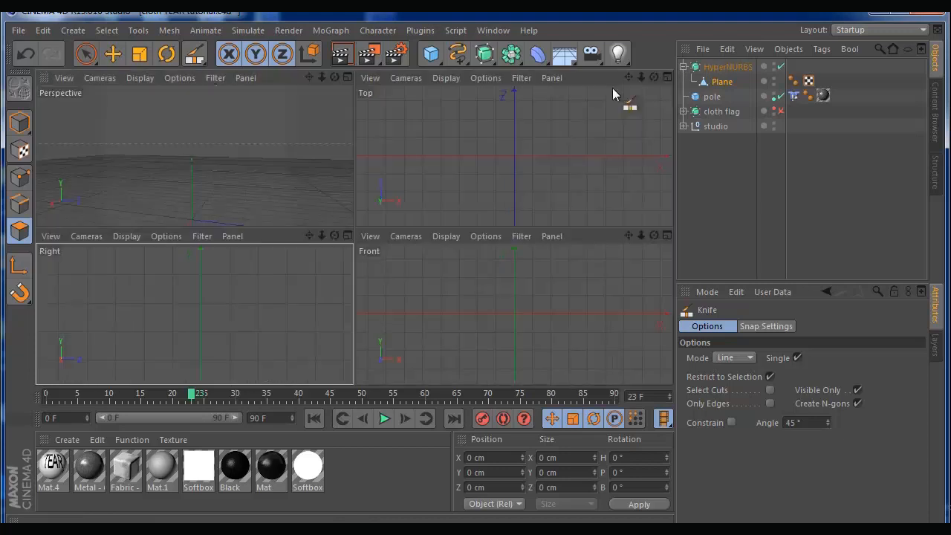
pyautogui.click(347, 77)
pyautogui.click(727, 65)
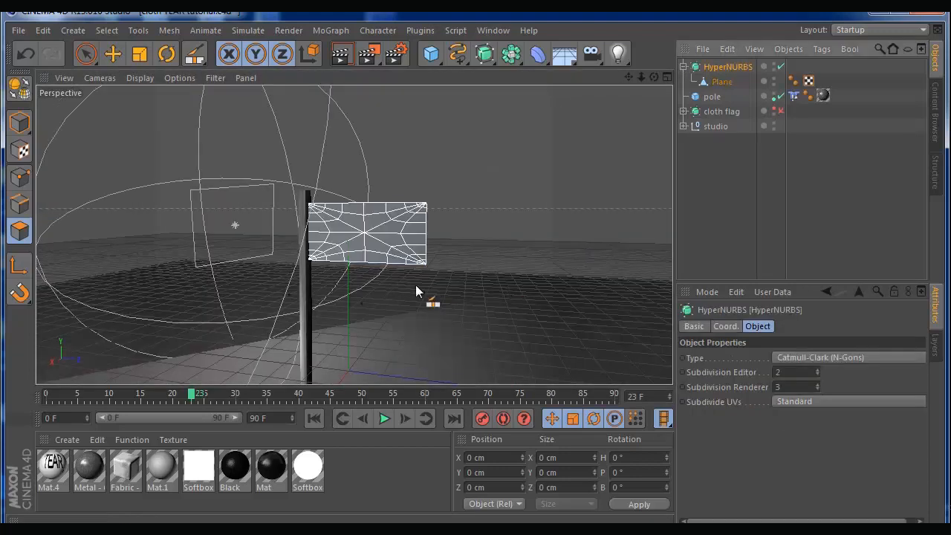
pyautogui.moveTo(654, 76)
pyautogui.mouseDown()
pyautogui.moveTo(714, 78)
pyautogui.moveTo(751, 104)
pyautogui.moveTo(645, 82)
pyautogui.mouseUp()
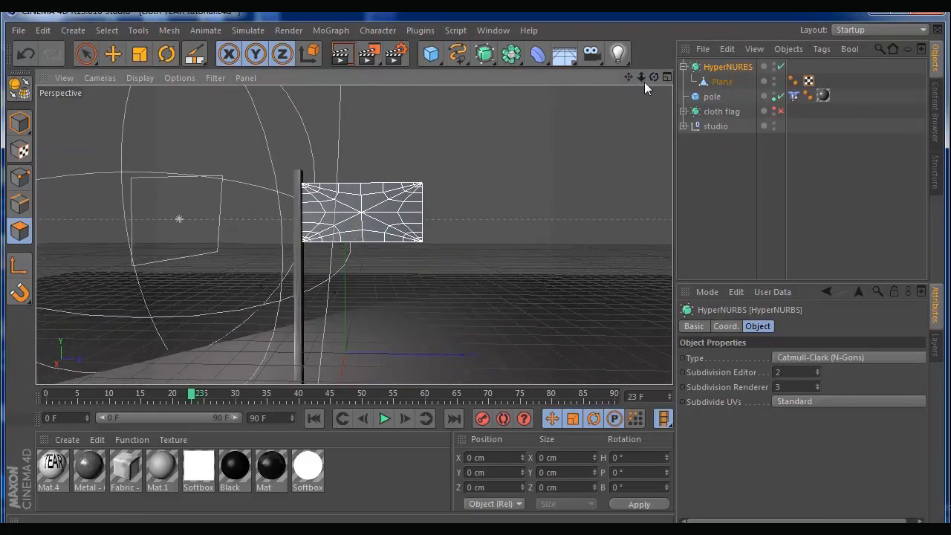
pyautogui.click(667, 76)
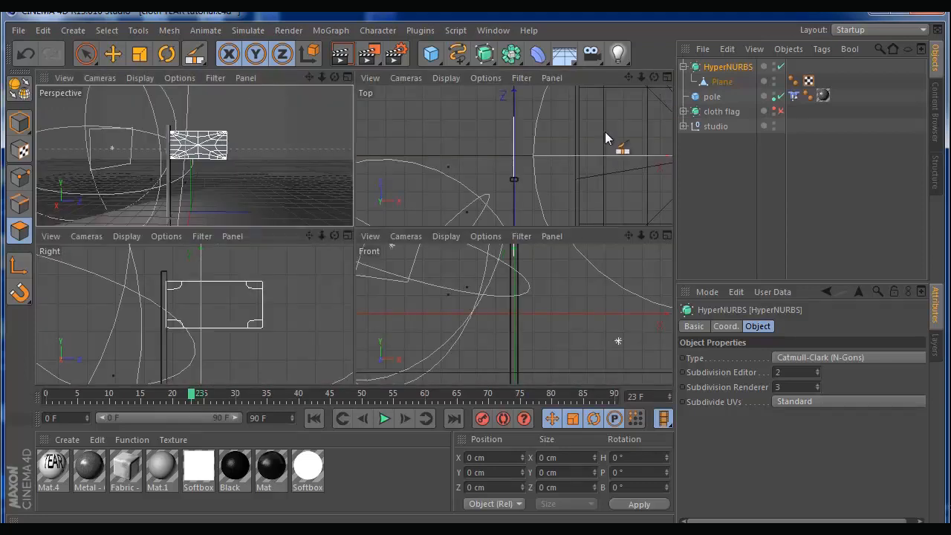
pyautogui.click(348, 235)
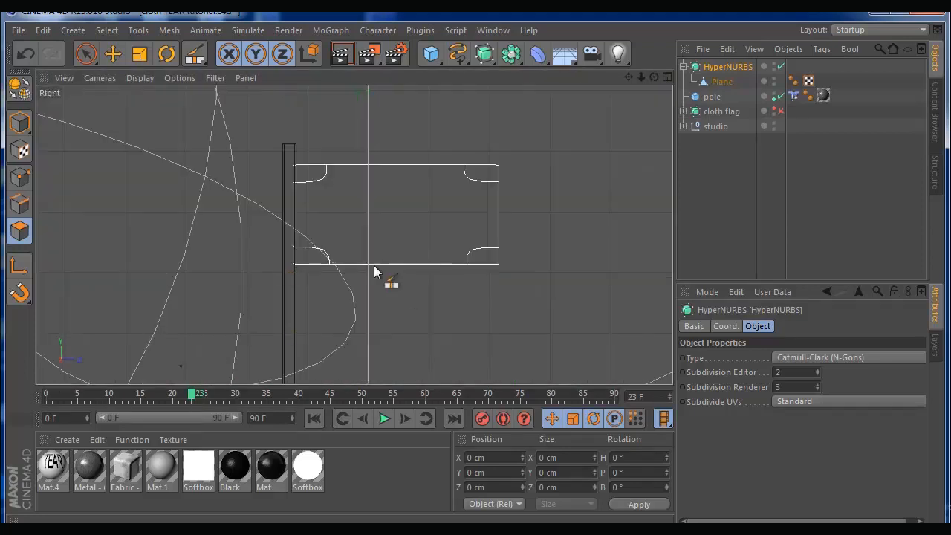
pyautogui.click(721, 82)
pyautogui.rightClick(427, 190)
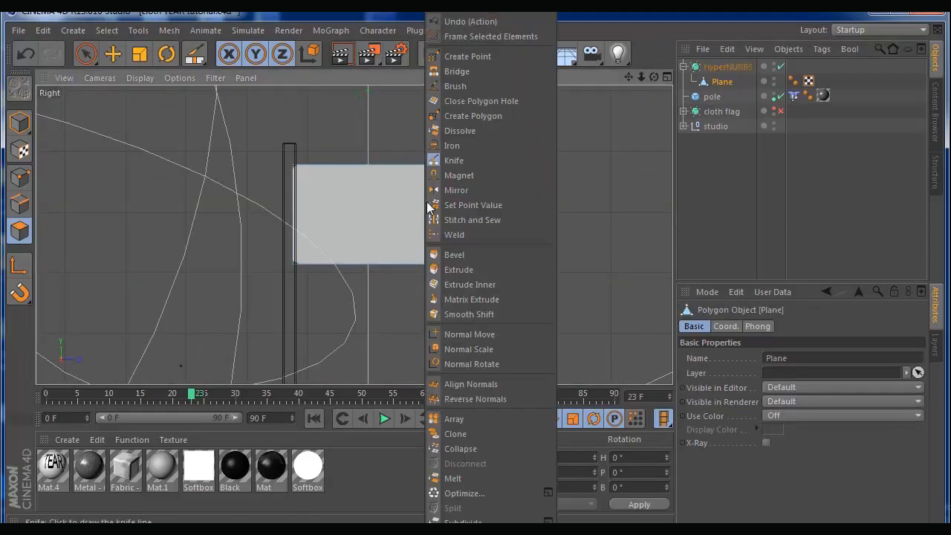
pyautogui.click(449, 159)
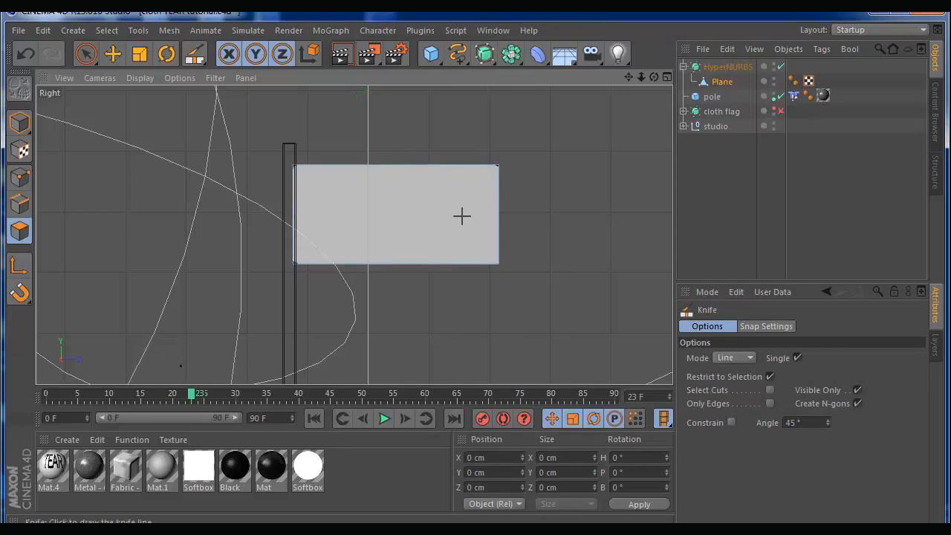
pyautogui.moveTo(557, 215); pyautogui.dragTo(430, 168)
pyautogui.moveTo(531, 242); pyautogui.dragTo(392, 147)
pyautogui.moveTo(541, 170); pyautogui.dragTo(377, 301)
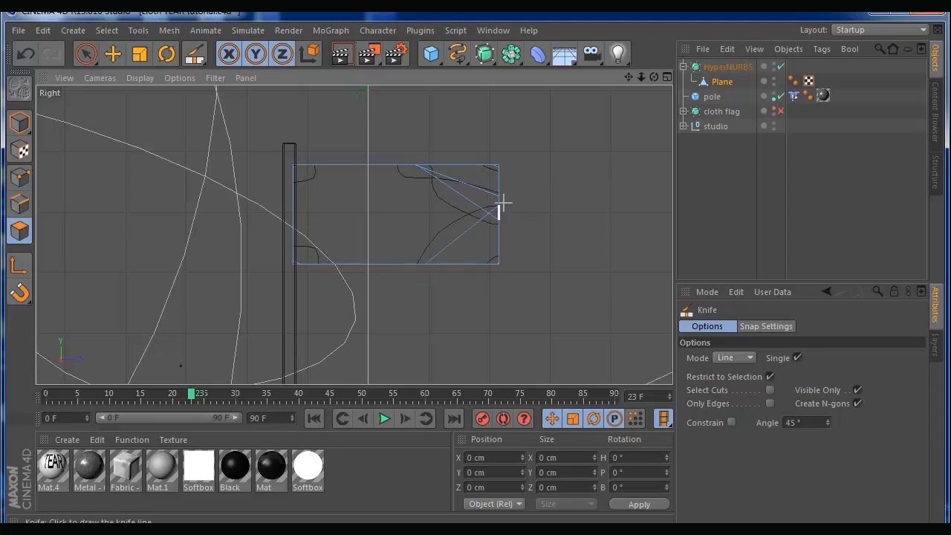
pyautogui.moveTo(452, 304); pyautogui.dragTo(540, 160)
pyautogui.moveTo(569, 280); pyautogui.dragTo(435, 218)
pyautogui.moveTo(550, 188); pyautogui.dragTo(385, 269)
pyautogui.moveTo(494, 300); pyautogui.dragTo(408, 132)
pyautogui.moveTo(445, 311); pyautogui.dragTo(436, 138)
pyautogui.moveTo(547, 223); pyautogui.dragTo(419, 148)
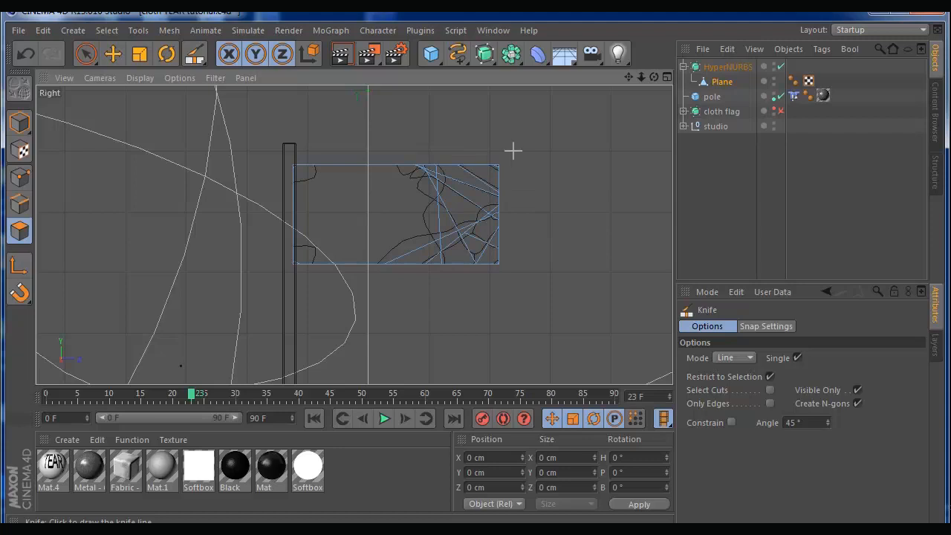
pyautogui.moveTo(499, 153); pyautogui.dragTo(408, 278)
pyautogui.moveTo(557, 187); pyautogui.dragTo(417, 287)
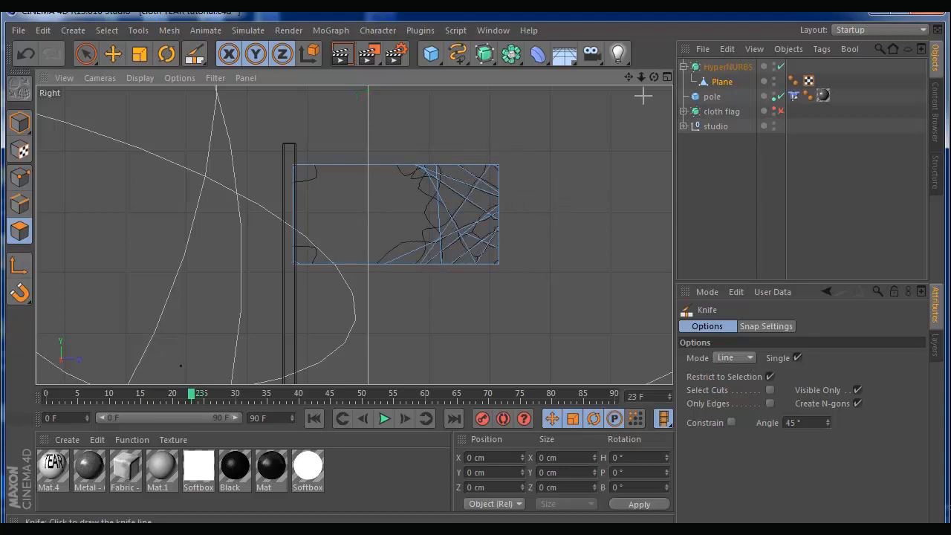
# Examine the smoothed HyperNURBS mesh against the plane's Knife cuts in the Perspective view.
pyautogui.click(667, 77)
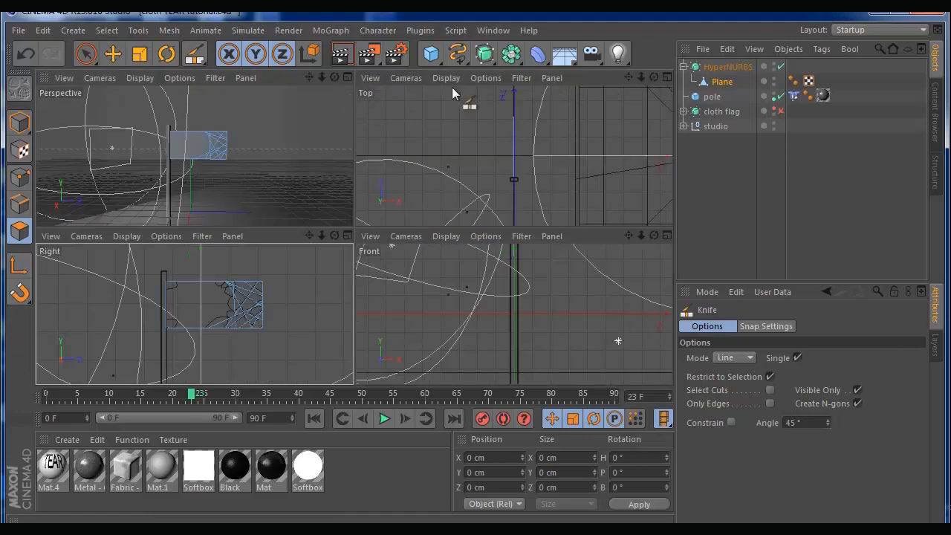
pyautogui.click(724, 67)
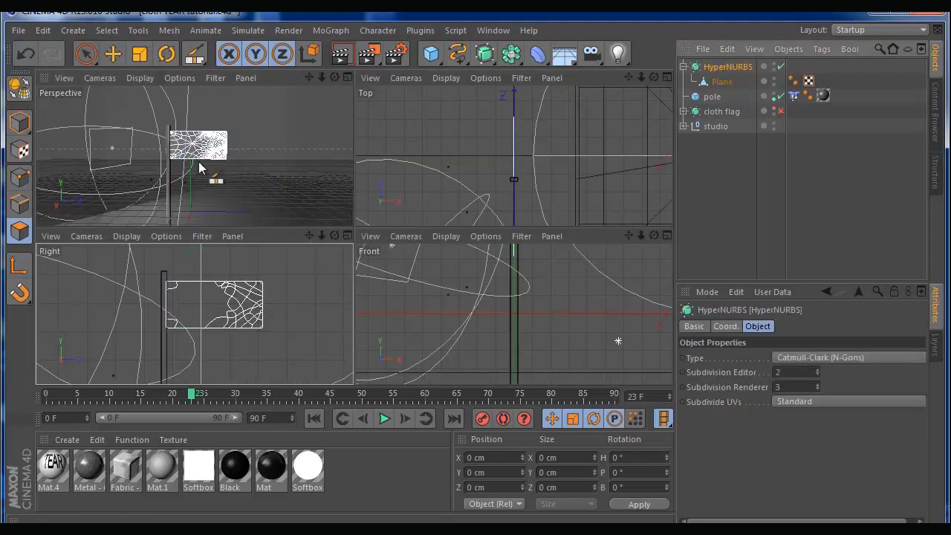
pyautogui.click(348, 78)
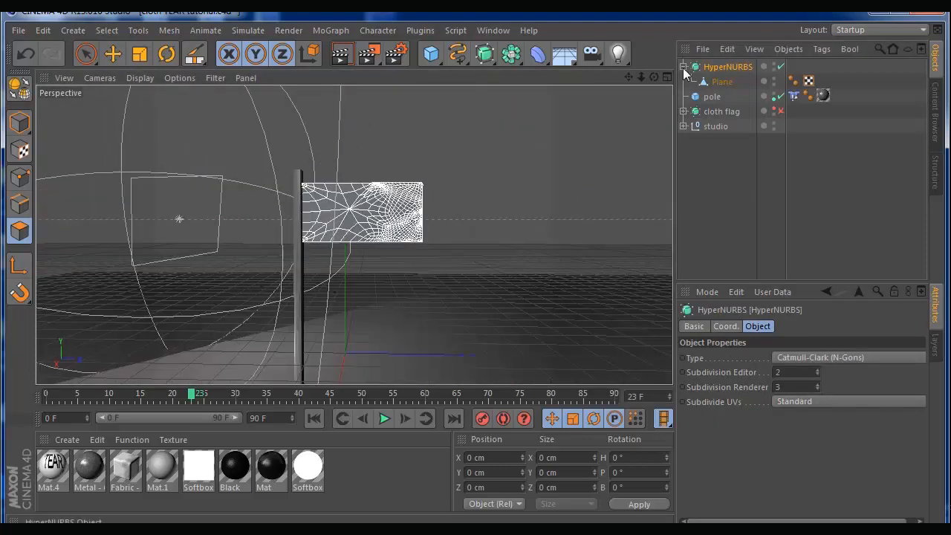
pyautogui.moveTo(641, 78); pyautogui.dragTo(664, 114)
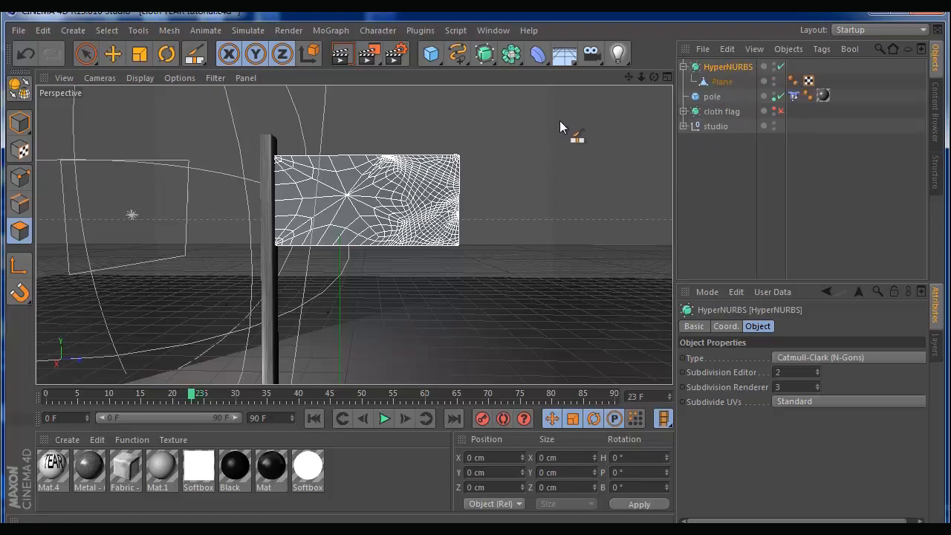
pyautogui.moveTo(655, 76)
pyautogui.mouseDown()
pyautogui.moveTo(725, 78)
pyautogui.moveTo(658, 78)
pyautogui.mouseUp()
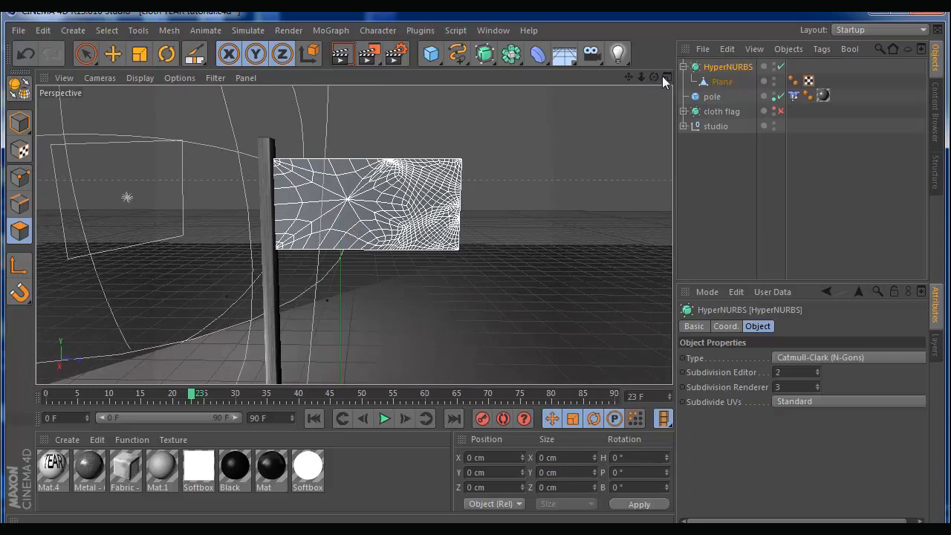
pyautogui.click(696, 81)
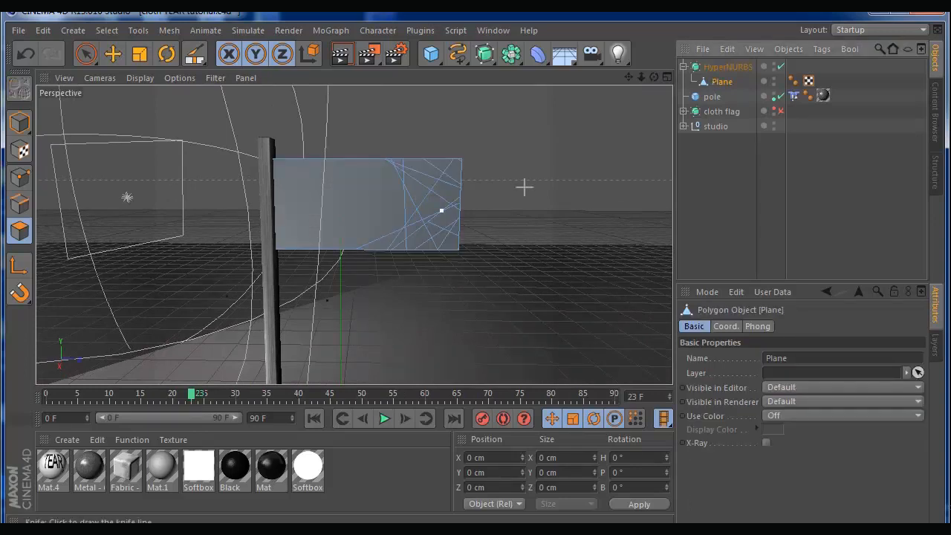
pyautogui.click(718, 68)
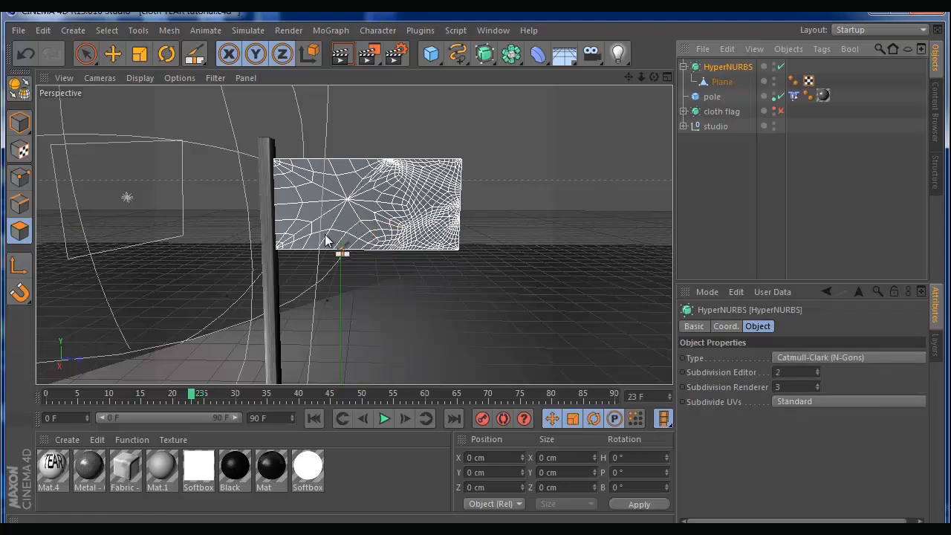
pyautogui.moveTo(654, 77); pyautogui.dragTo(614, 85)
# Add a Cloth simulation tag to the plane inside the HyperNURBS.
pyautogui.rightClick(715, 82)
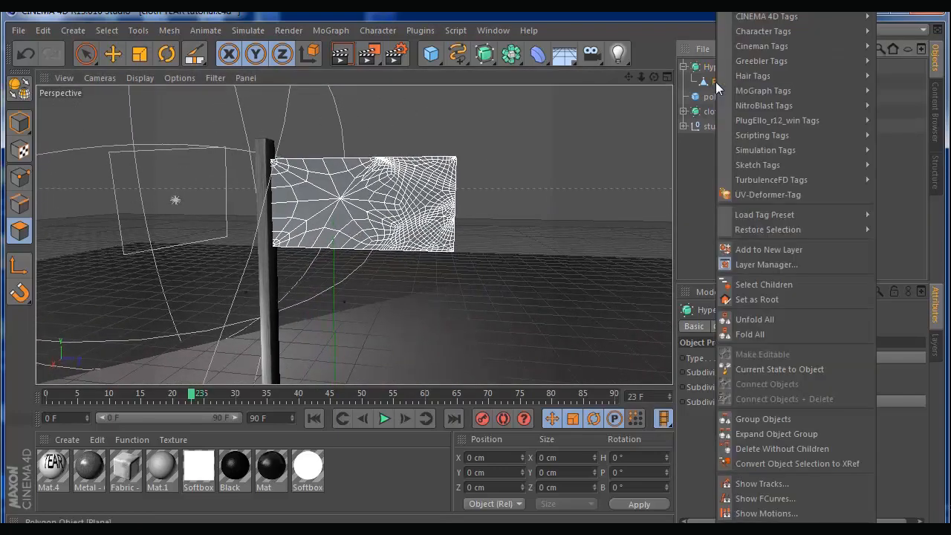
pyautogui.moveTo(808, 165)
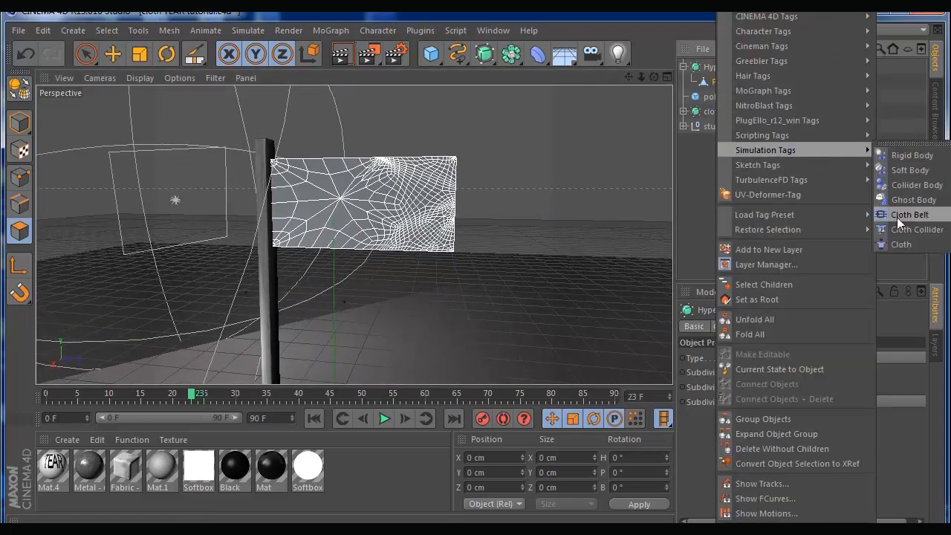
pyautogui.click(897, 242)
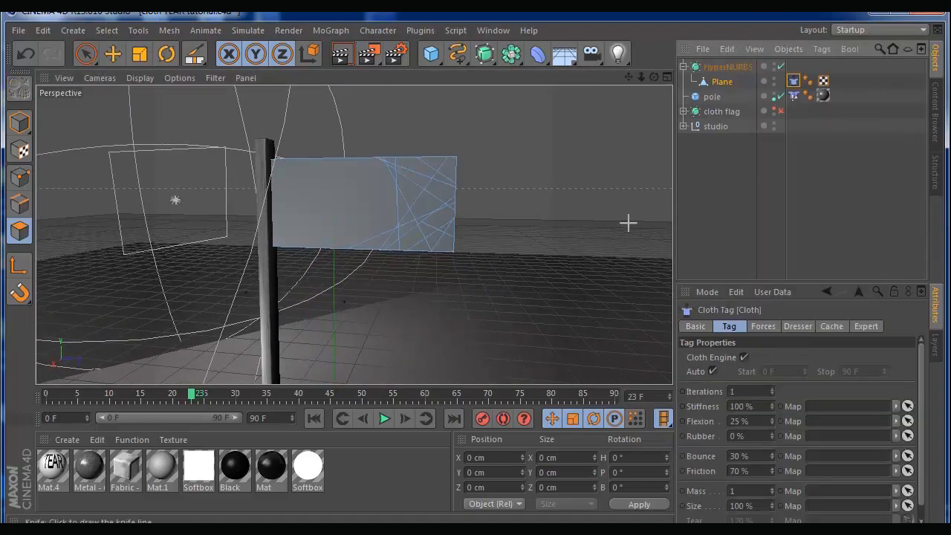
# Play the cloth simulation briefly with the HyperNURBS selected and return to the start of the animation.
pyautogui.click(722, 67)
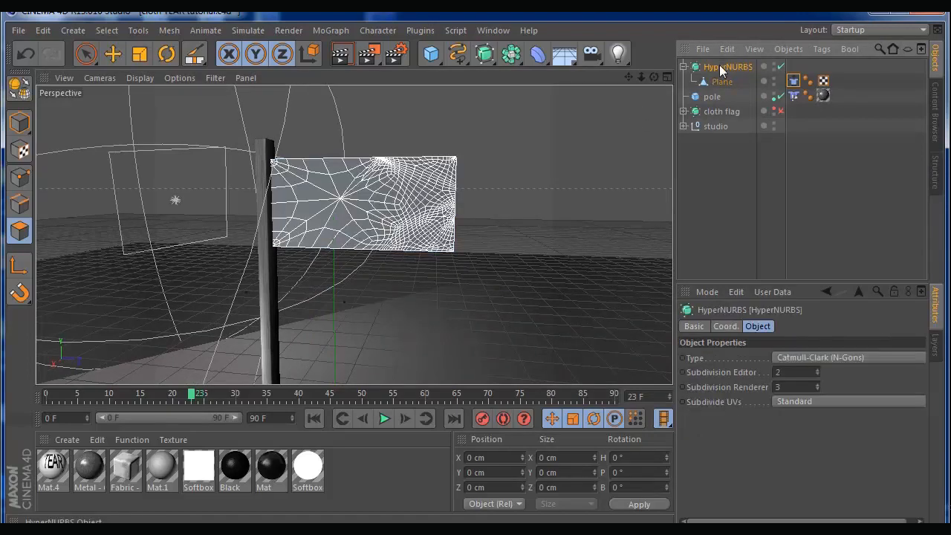
pyautogui.click(380, 419)
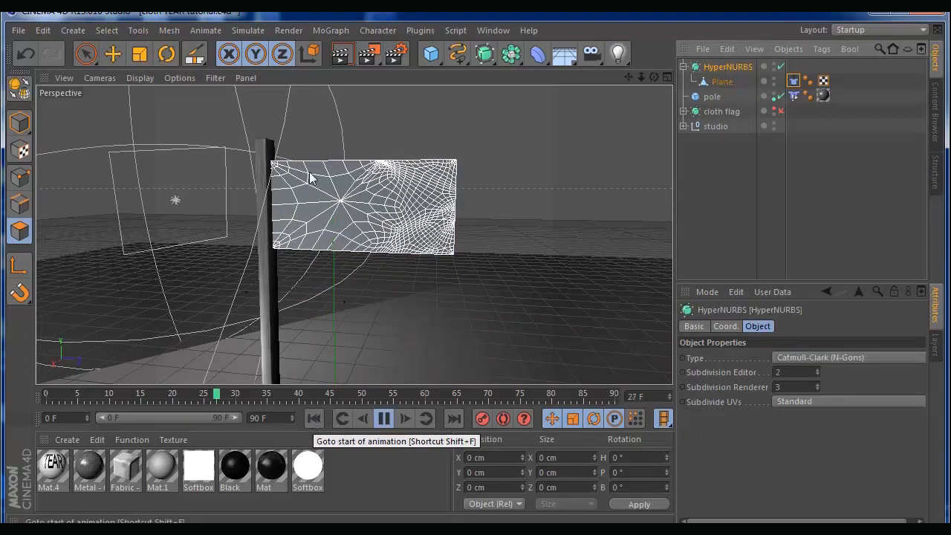
pyautogui.click(382, 419)
pyautogui.click(313, 419)
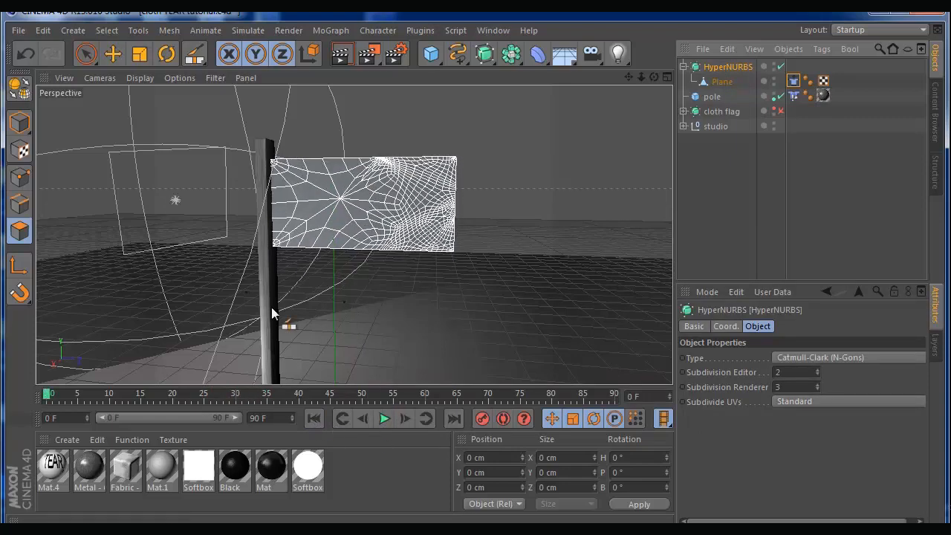
# Select the plane's corner points beside the pole with Live Selection in the Right view, with the Cloth tag's Dresser settings open.
pyautogui.click(24, 186)
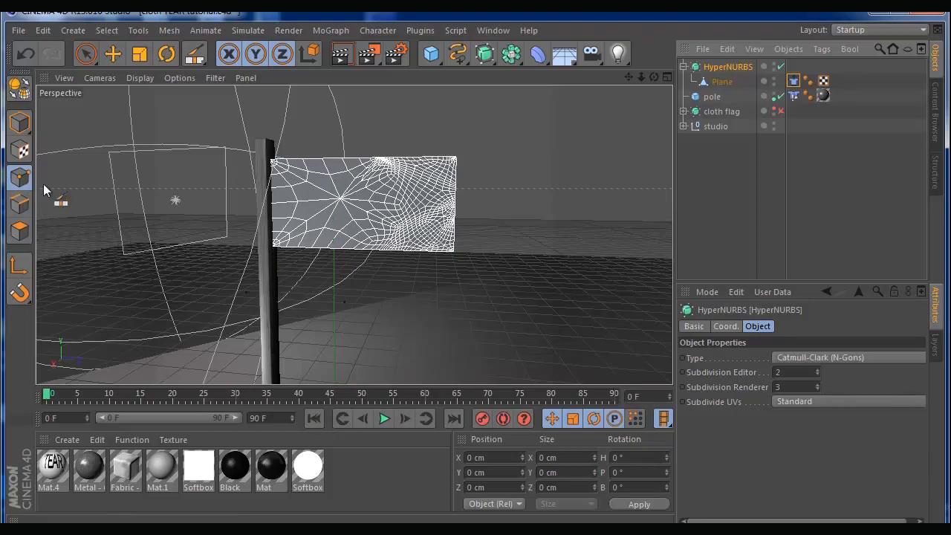
pyautogui.click(713, 83)
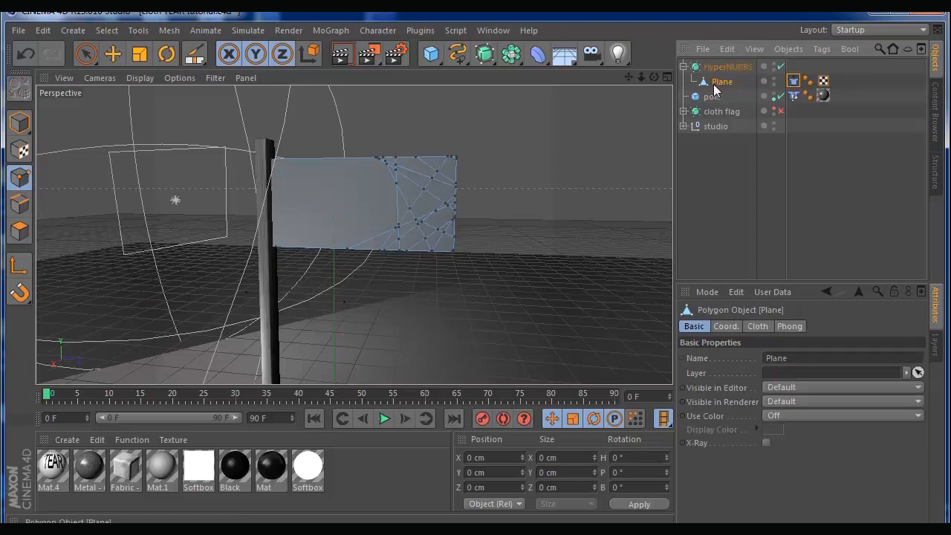
pyautogui.click(668, 77)
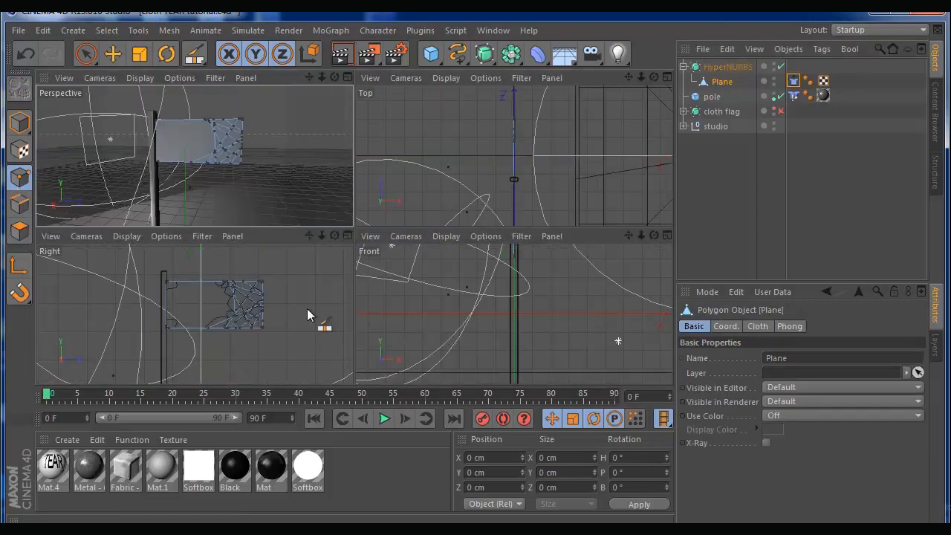
pyautogui.click(345, 236)
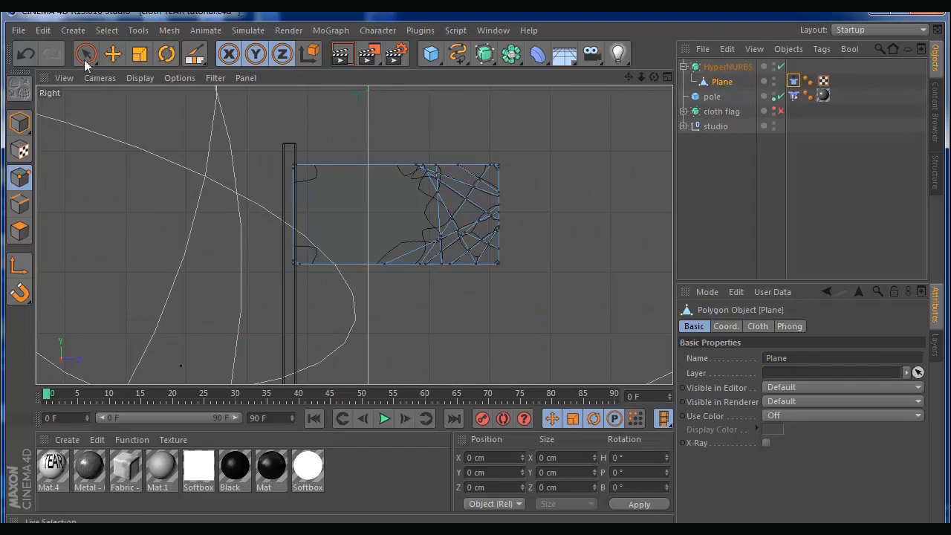
pyautogui.click(86, 56)
pyautogui.click(127, 69)
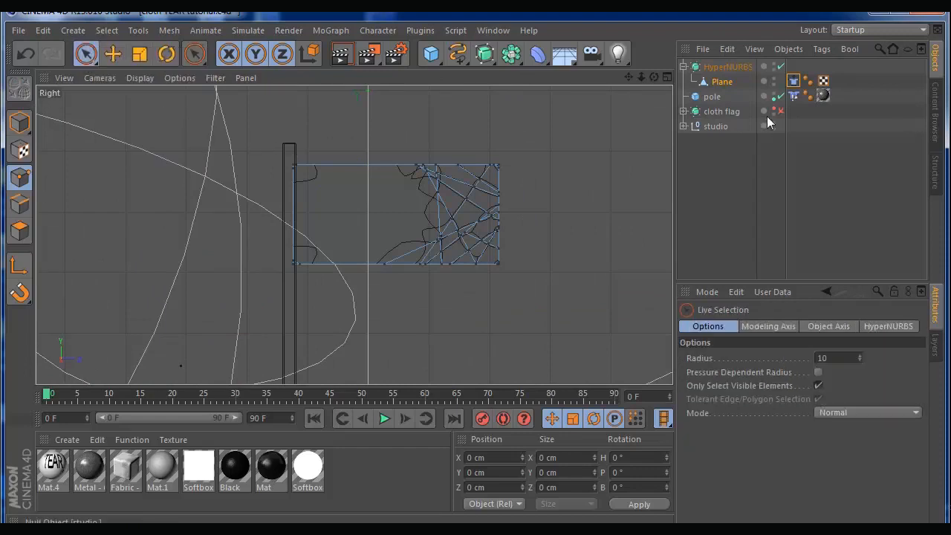
pyautogui.click(795, 81)
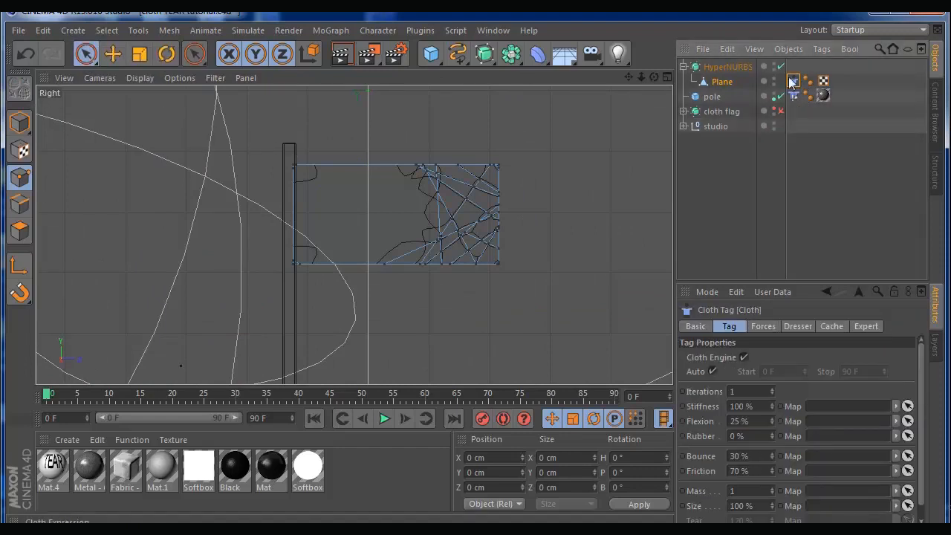
pyautogui.click(799, 327)
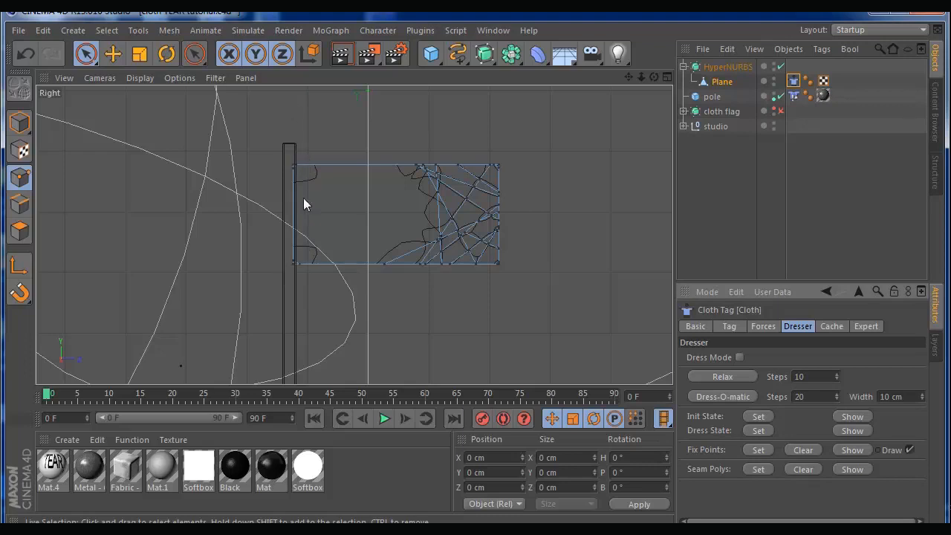
pyautogui.moveTo(294, 149)
pyautogui.mouseDown()
pyautogui.moveTo(291, 257)
pyautogui.moveTo(299, 278)
pyautogui.moveTo(295, 145)
pyautogui.mouseUp()
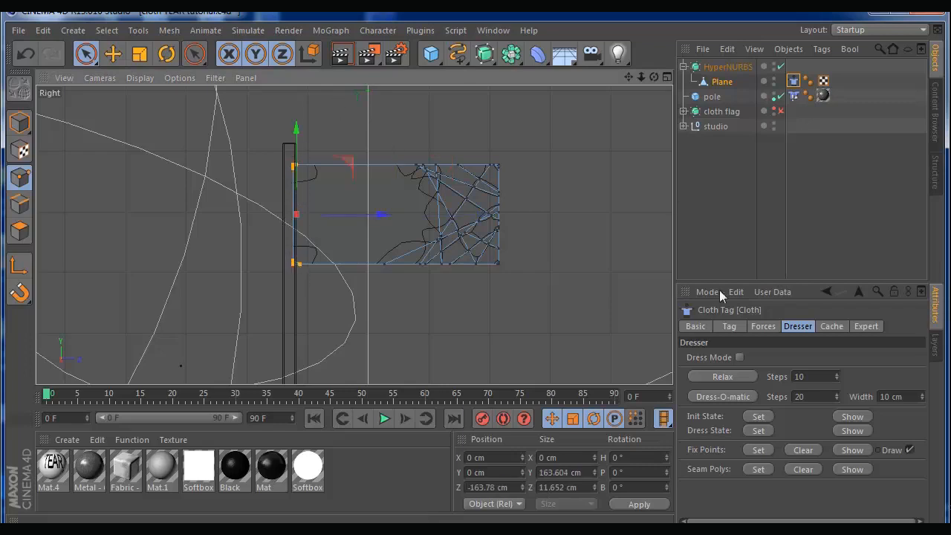
# Set the selected points as the cloth's Fix Points and test the simulation, returning to the first frame.
pyautogui.click(758, 450)
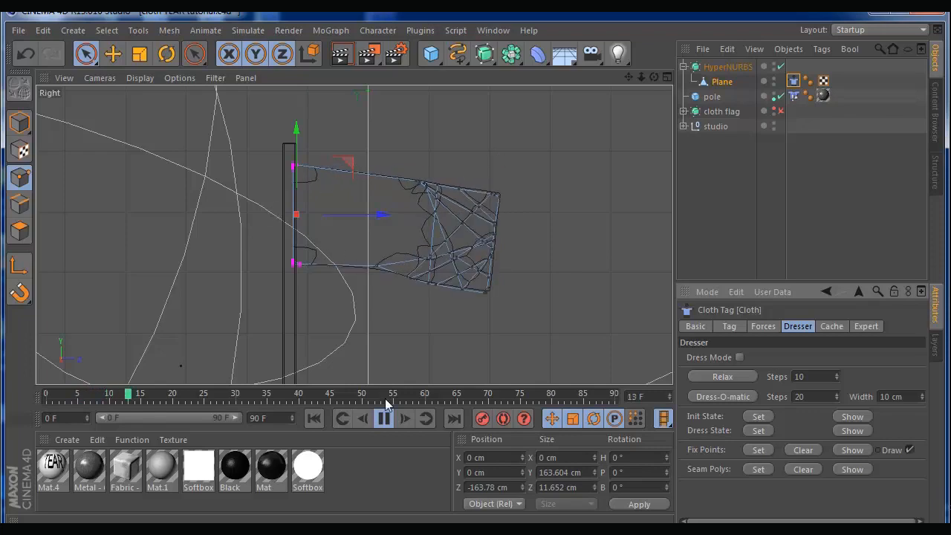
pyautogui.click(383, 418)
pyautogui.click(315, 418)
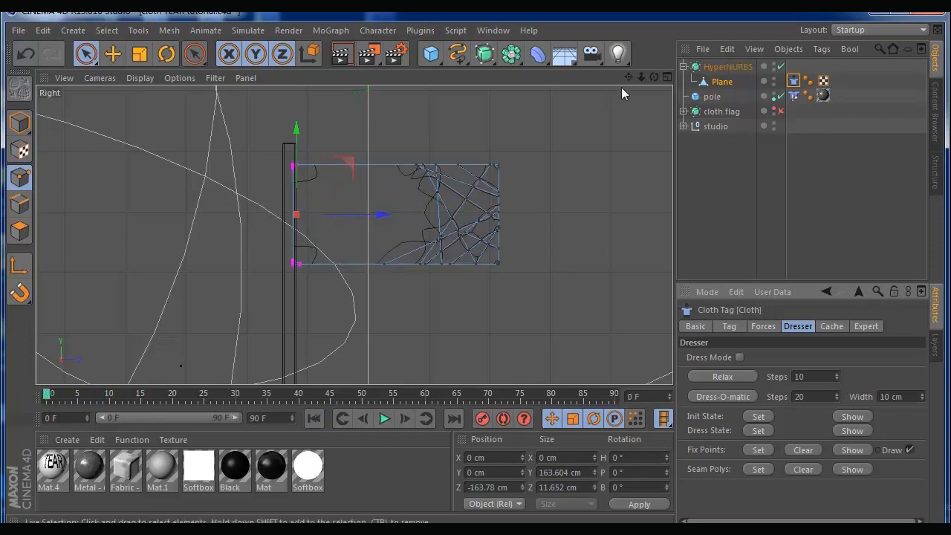
# Convert the HyperNURBS to a polygon copy using Current State to Object.
pyautogui.click(666, 78)
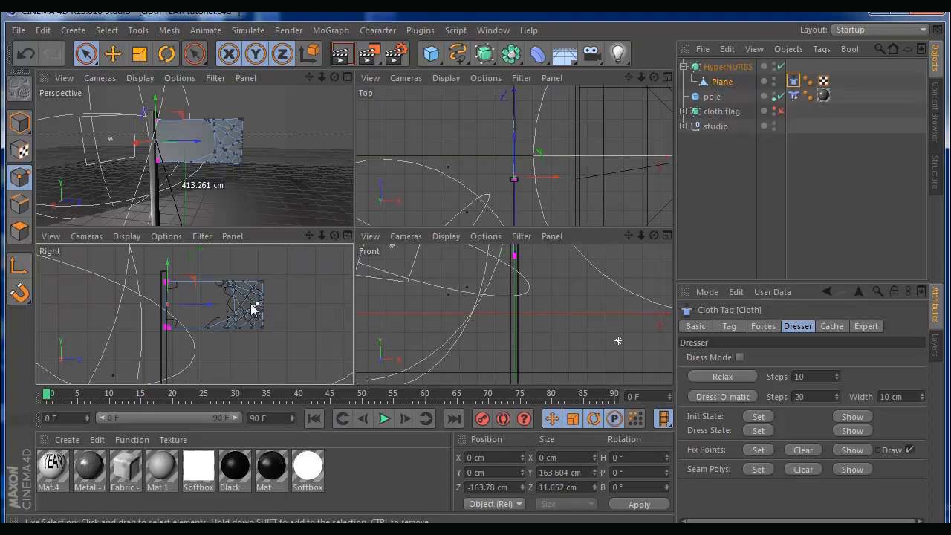
pyautogui.click(719, 67)
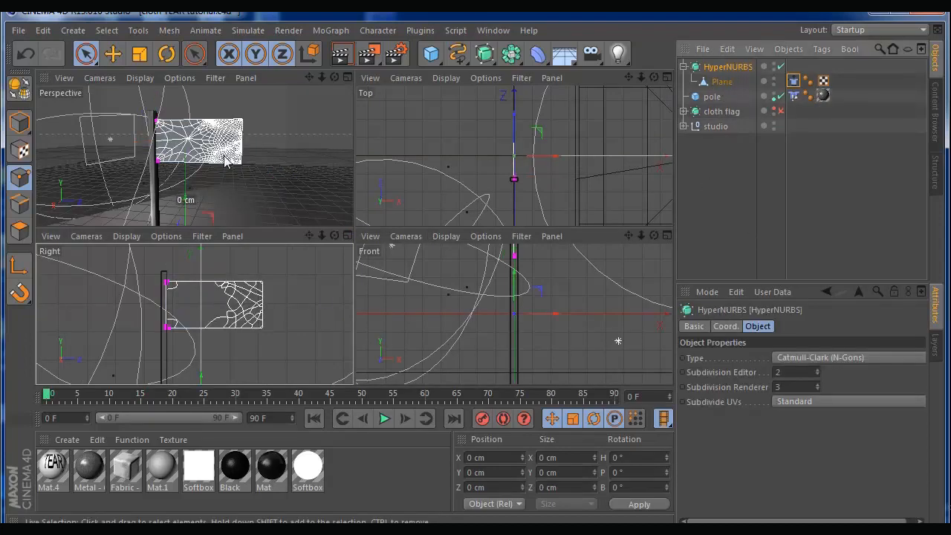
pyautogui.rightClick(712, 68)
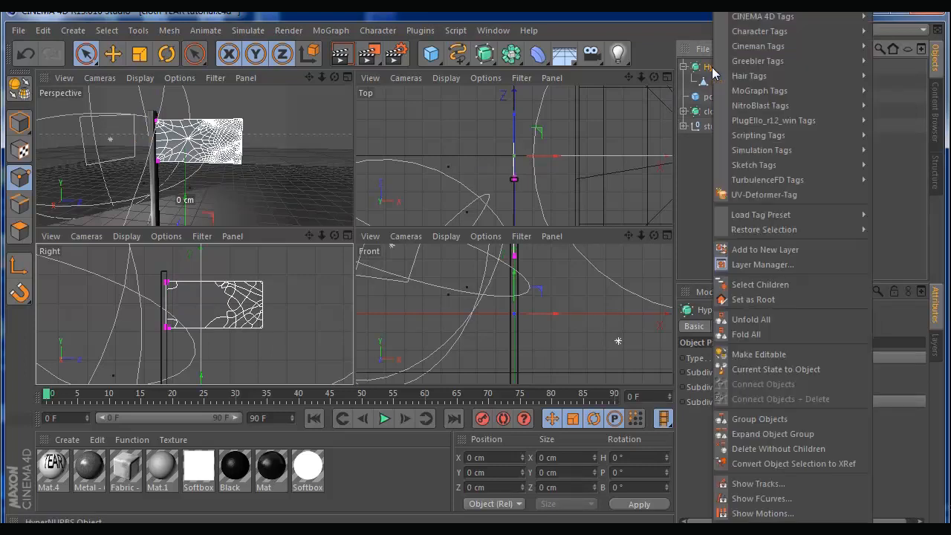
pyautogui.click(776, 370)
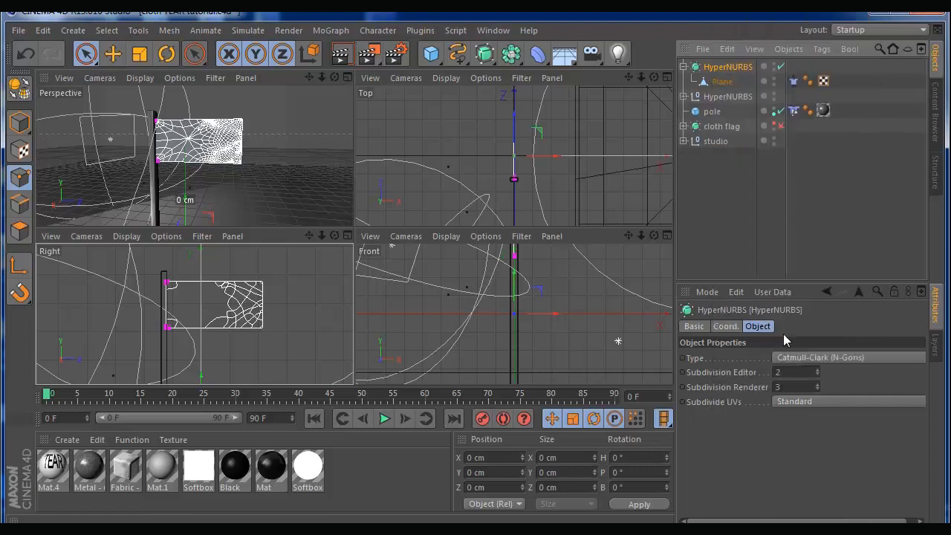
# Move the converted plane from the new null into the original HyperNURBS and delete the old plane.
pyautogui.click(708, 99)
pyautogui.click(683, 97)
pyautogui.click(713, 111)
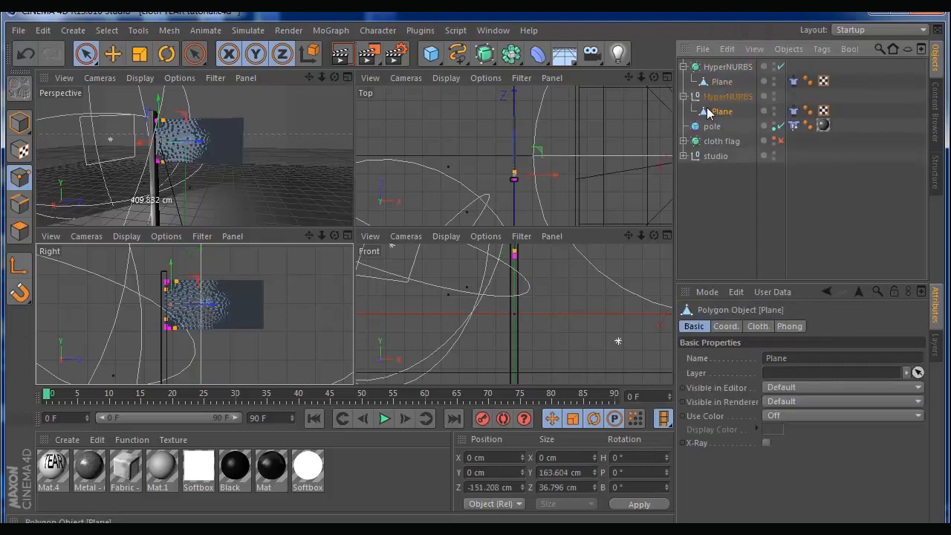
pyautogui.moveTo(710, 115); pyautogui.dragTo(715, 68)
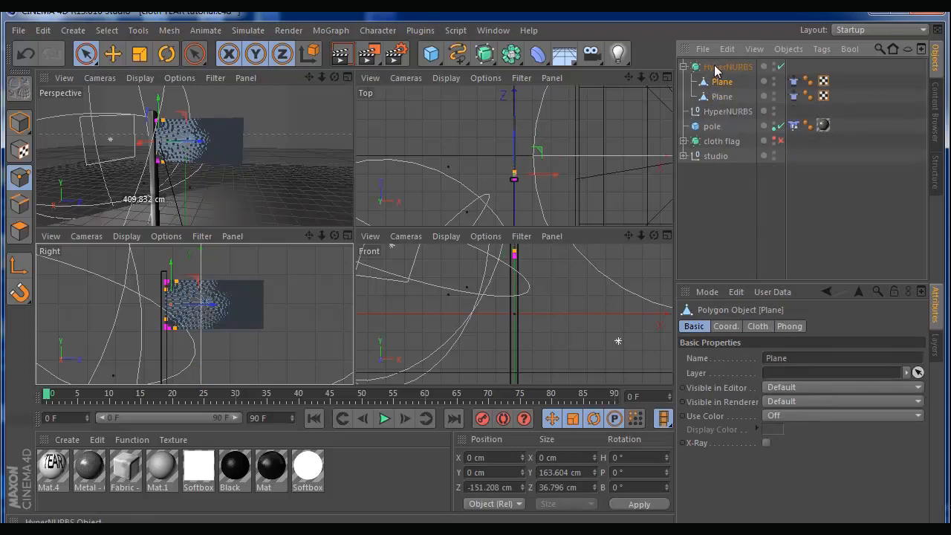
pyautogui.click(713, 99)
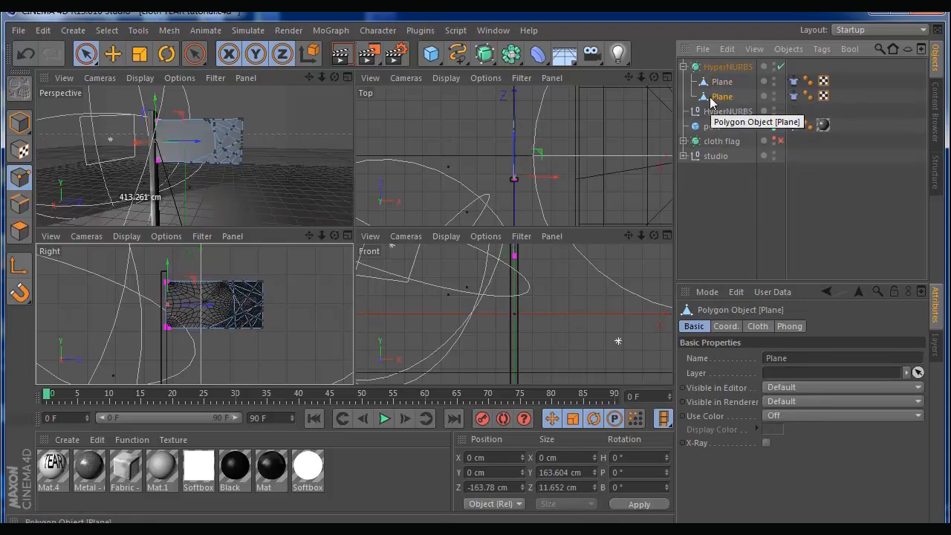
pyautogui.press('Delete')
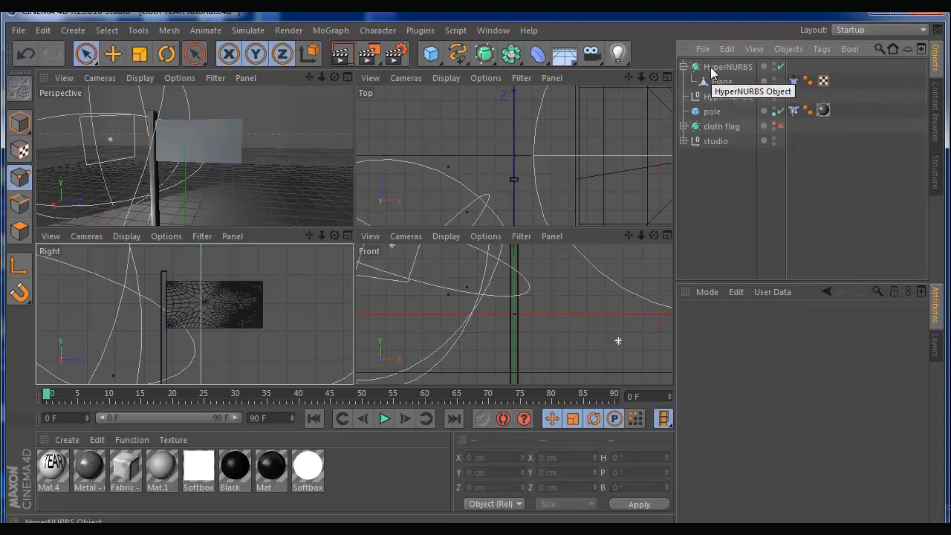
# Inspect the denser flag mesh beside the pole in the Perspective view and select the converted plane.
pyautogui.click(725, 67)
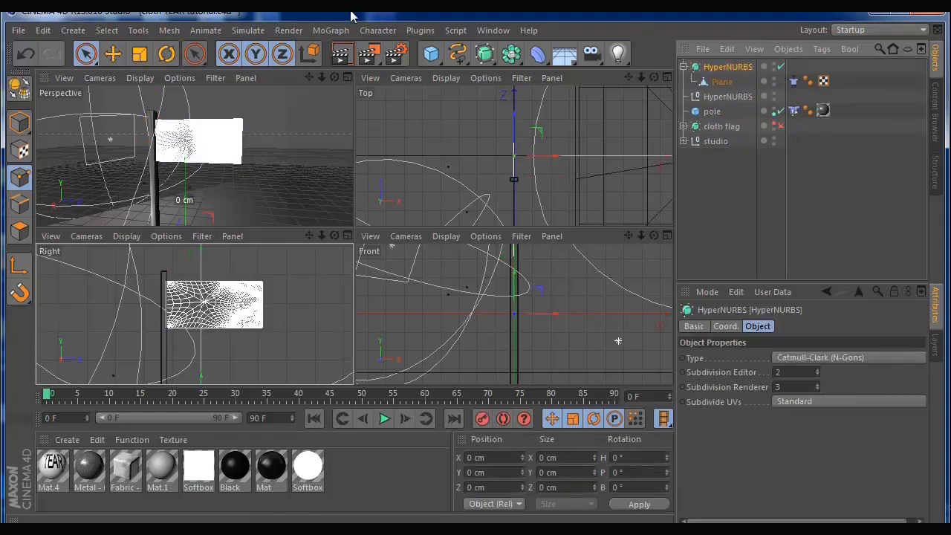
pyautogui.click(347, 77)
pyautogui.moveTo(640, 78); pyautogui.dragTo(580, 78)
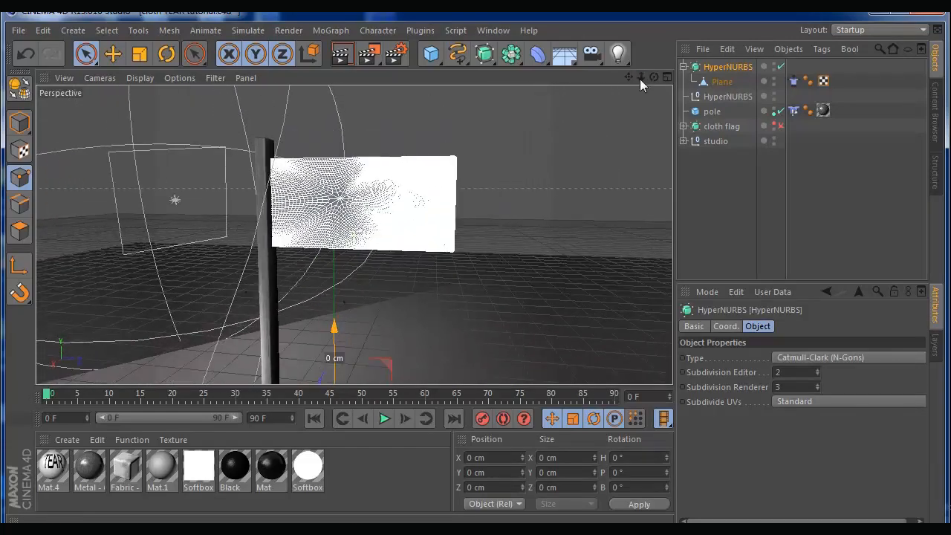
pyautogui.moveTo(654, 78)
pyautogui.mouseDown()
pyautogui.moveTo(695, 104)
pyautogui.moveTo(646, 84)
pyautogui.mouseUp()
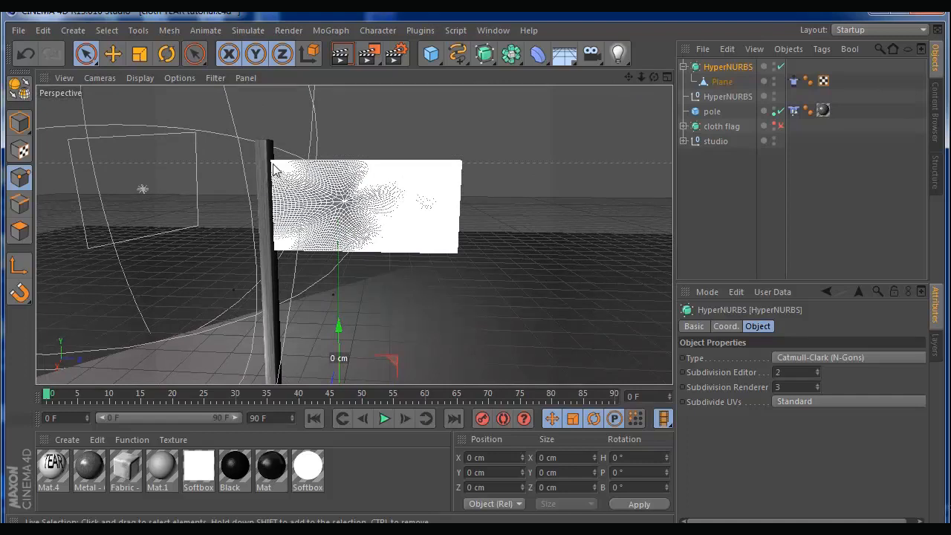
pyautogui.click(711, 82)
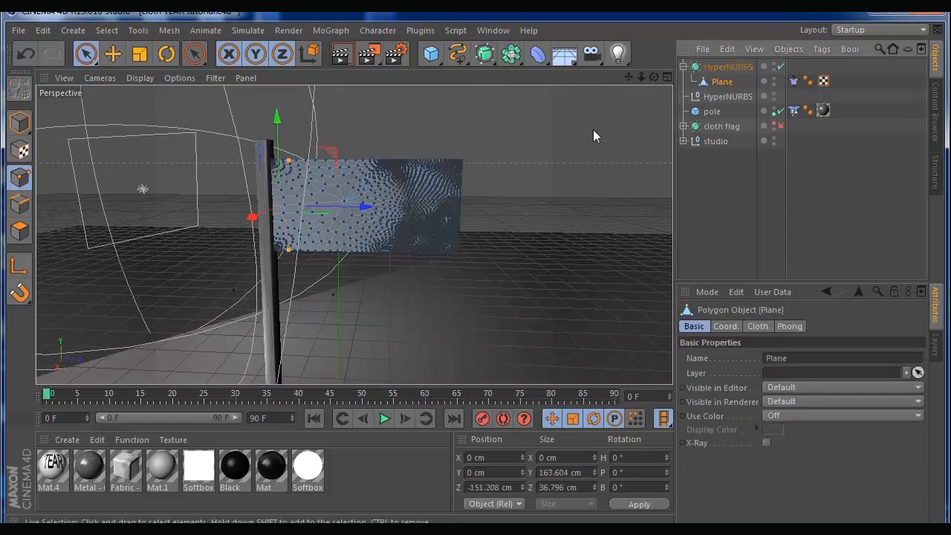
# In the Right view, select the flag's points along the pole edge and set them as the Cloth tag's Fix Points.
pyautogui.click(668, 78)
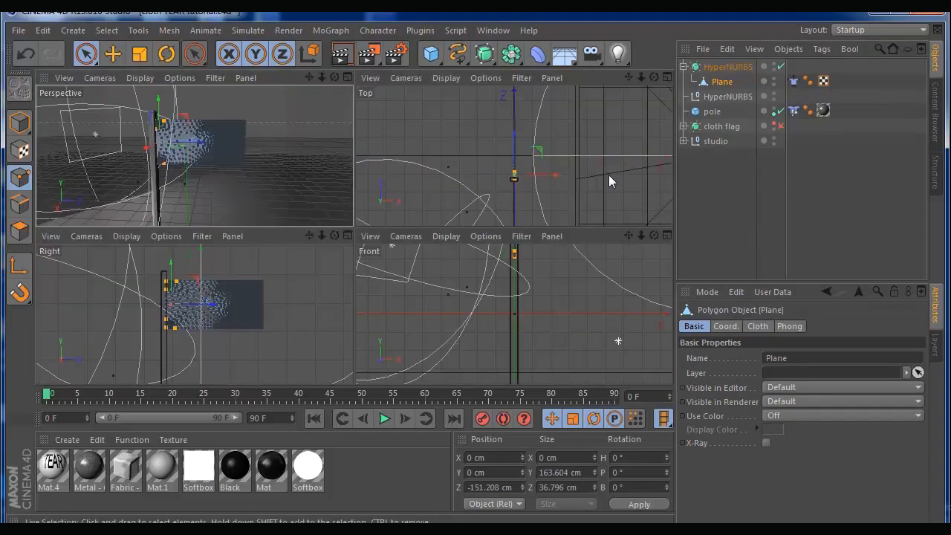
pyautogui.click(348, 236)
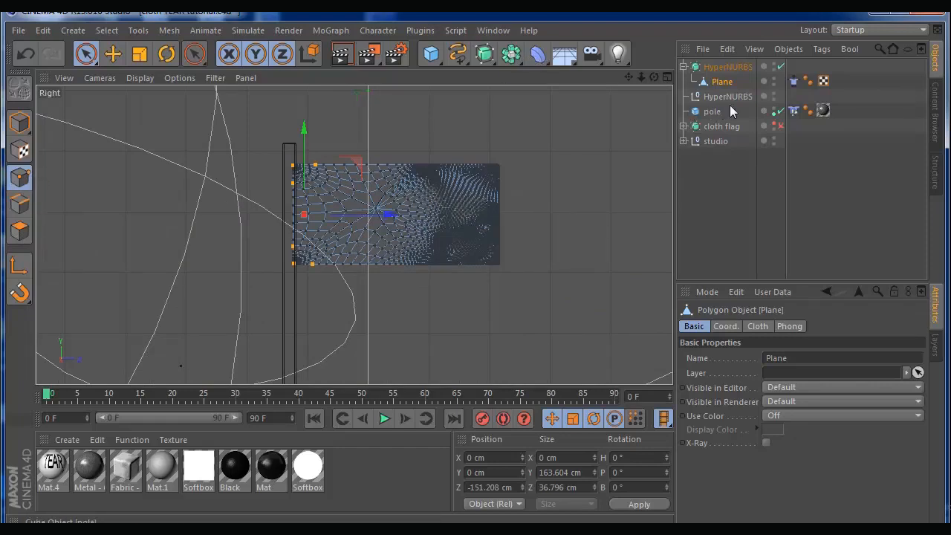
pyautogui.click(793, 82)
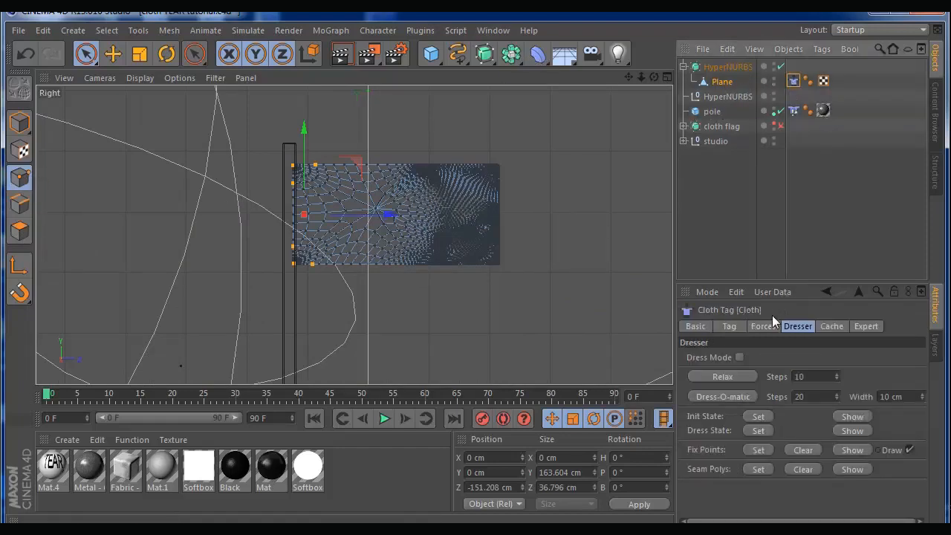
pyautogui.moveTo(298, 142); pyautogui.dragTo(293, 276)
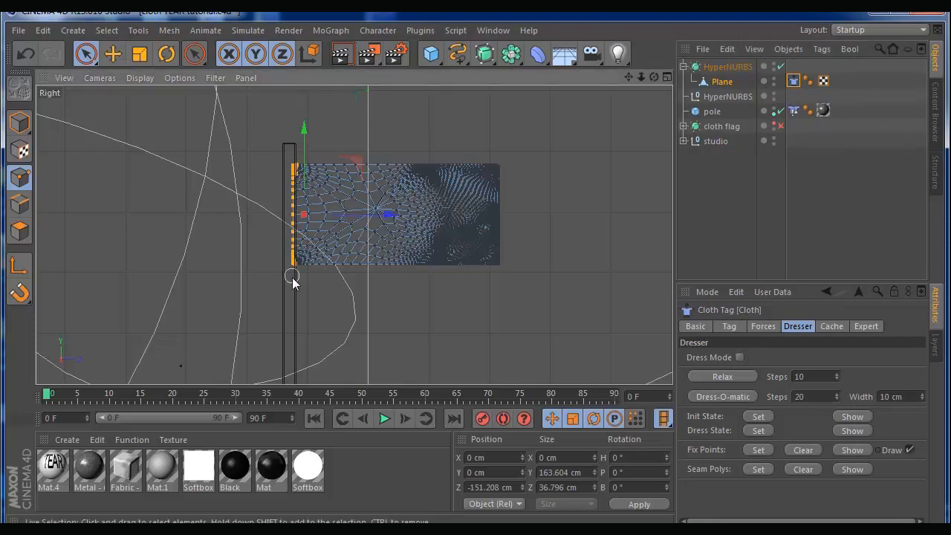
pyautogui.moveTo(290, 221); pyautogui.dragTo(291, 149)
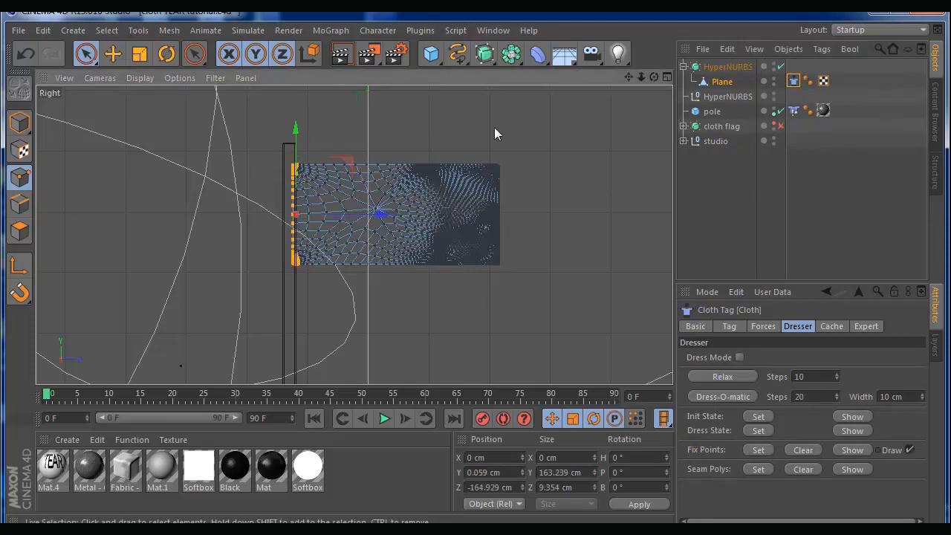
pyautogui.click(748, 452)
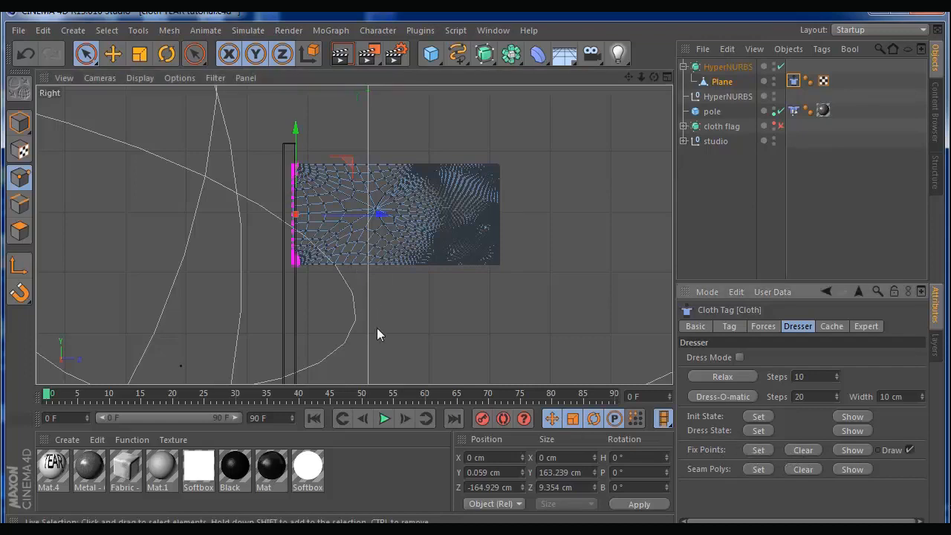
# Test the cloth simulation with the new fixed points and return to the first frame.
pyautogui.click(384, 419)
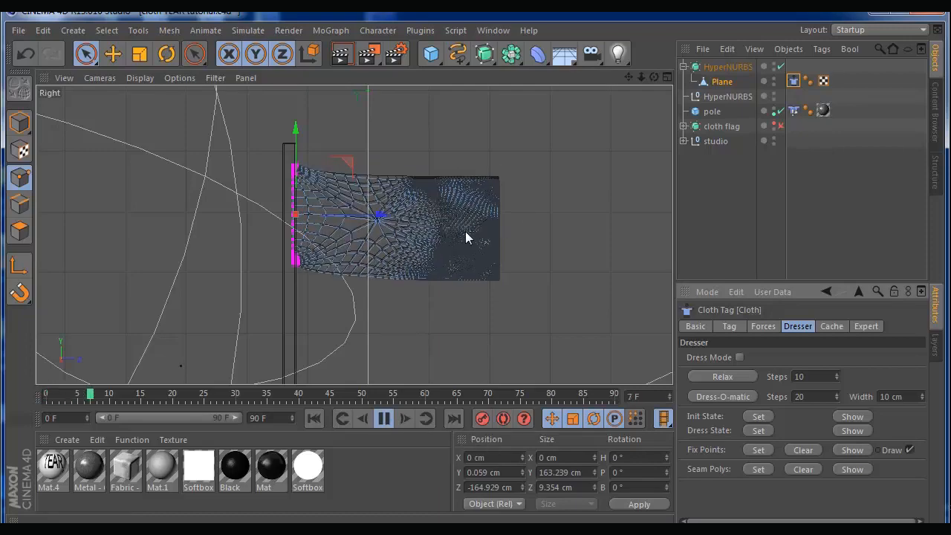
pyautogui.click(384, 421)
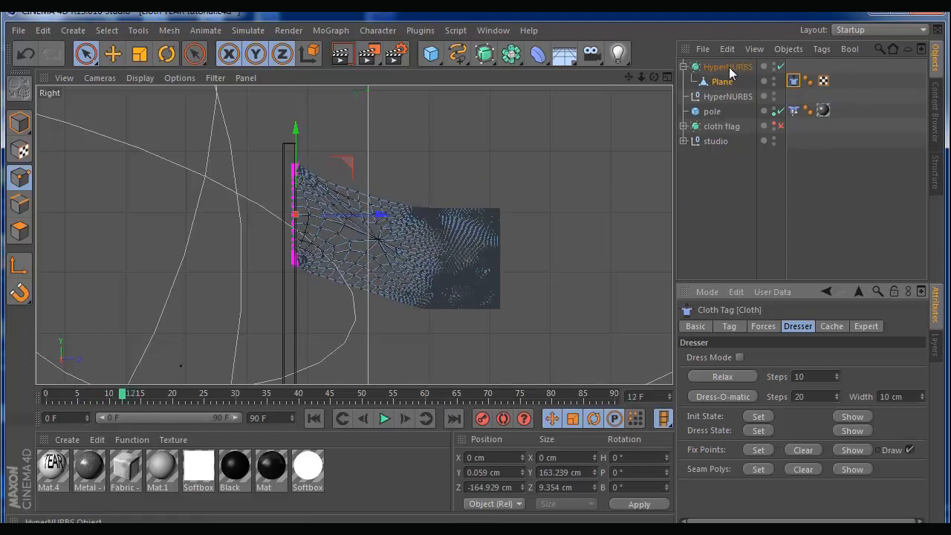
pyautogui.click(313, 420)
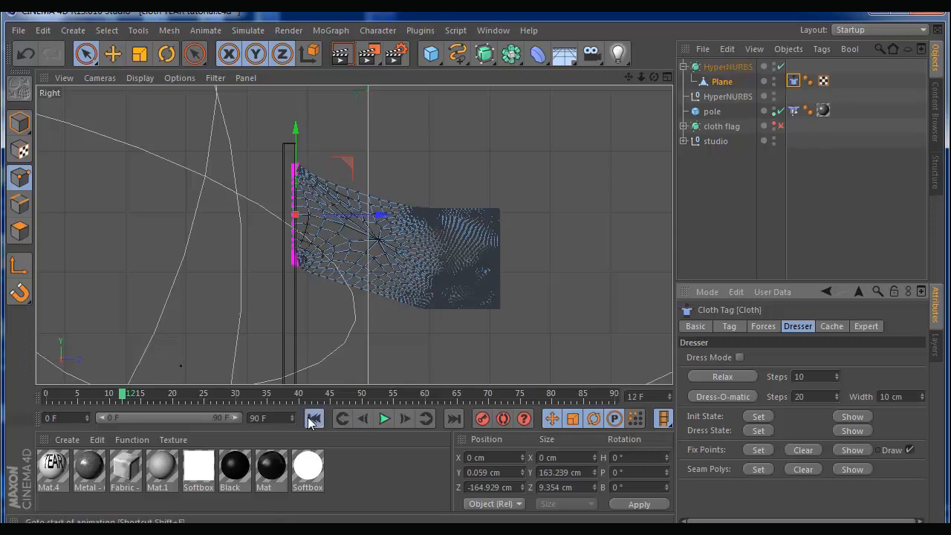
# Set the cloth forces to Gravity -3.81, Wind Direction X 0.8 cm and Z 4.6 cm, and Wind Turbulence Strength 7.2.
pyautogui.click(668, 77)
pyautogui.click(344, 78)
pyautogui.moveTo(654, 77); pyautogui.dragTo(498, 189)
pyautogui.click(726, 327)
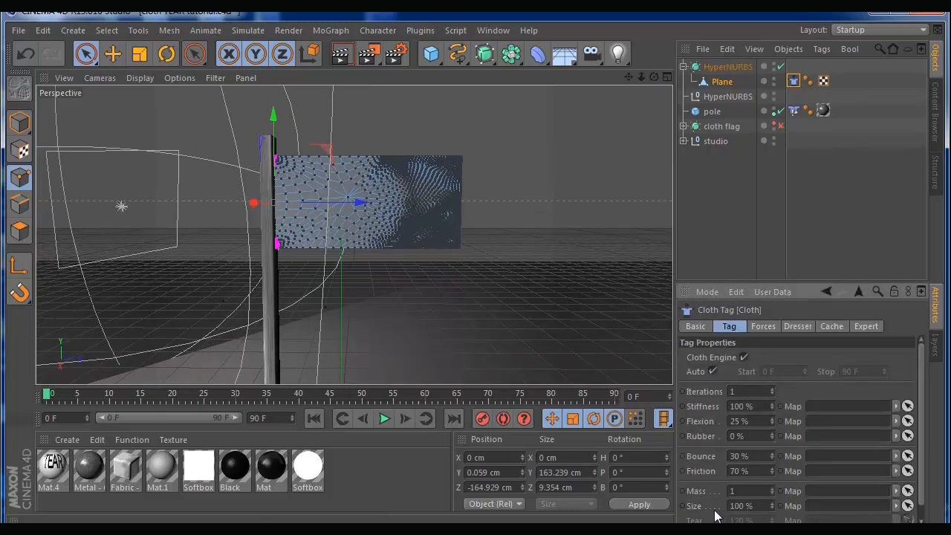
pyautogui.click(762, 327)
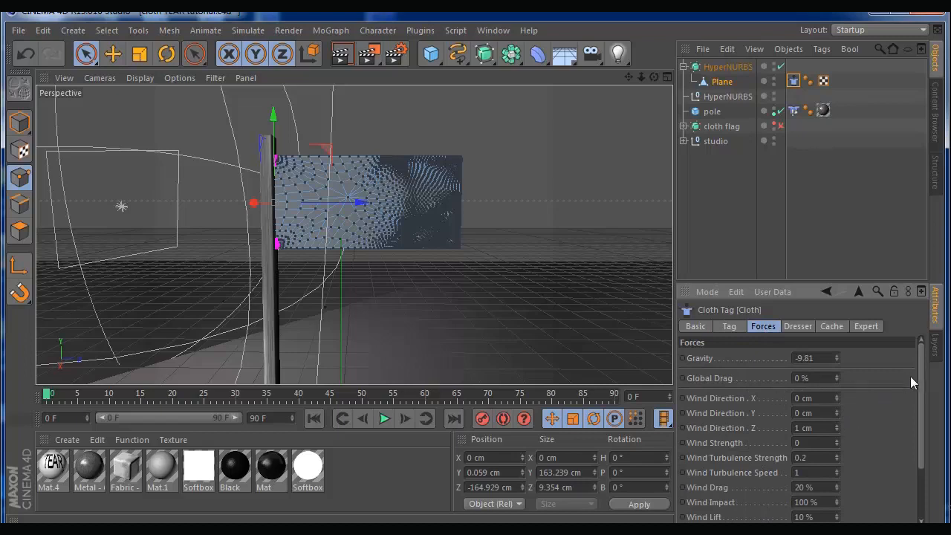
pyautogui.moveTo(921, 375); pyautogui.dragTo(921, 350)
pyautogui.click(836, 357)
# Play the simulation to frame 19, render the Perspective view, and return to the first frame.
pyautogui.click(383, 419)
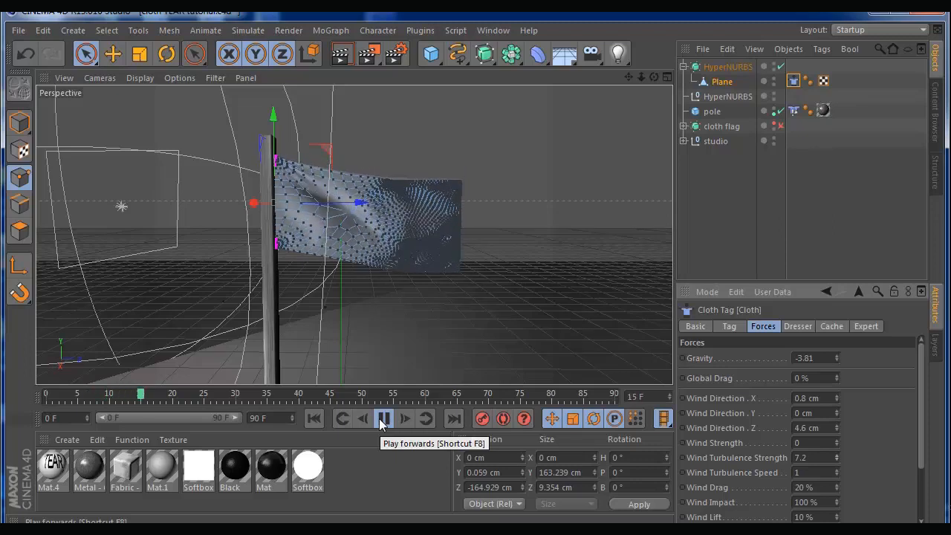
pyautogui.click(384, 419)
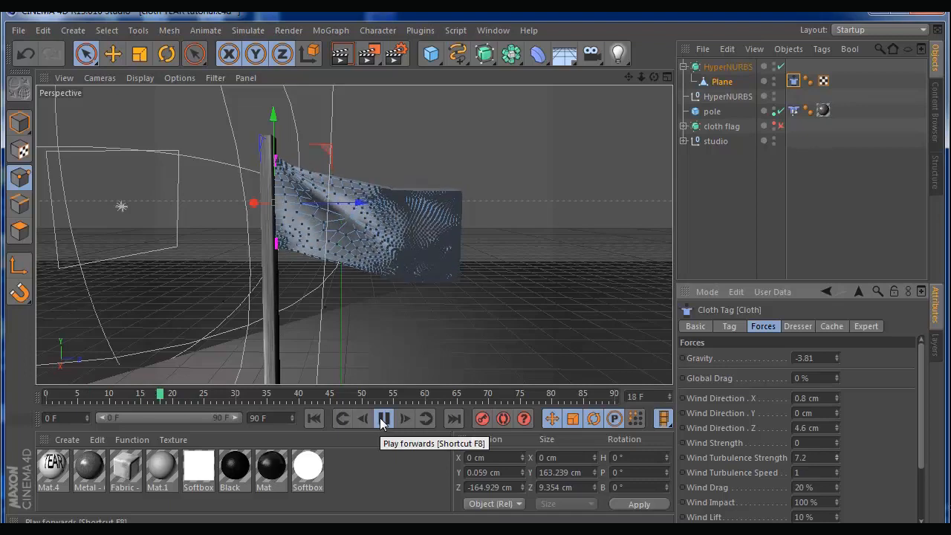
pyautogui.click(341, 54)
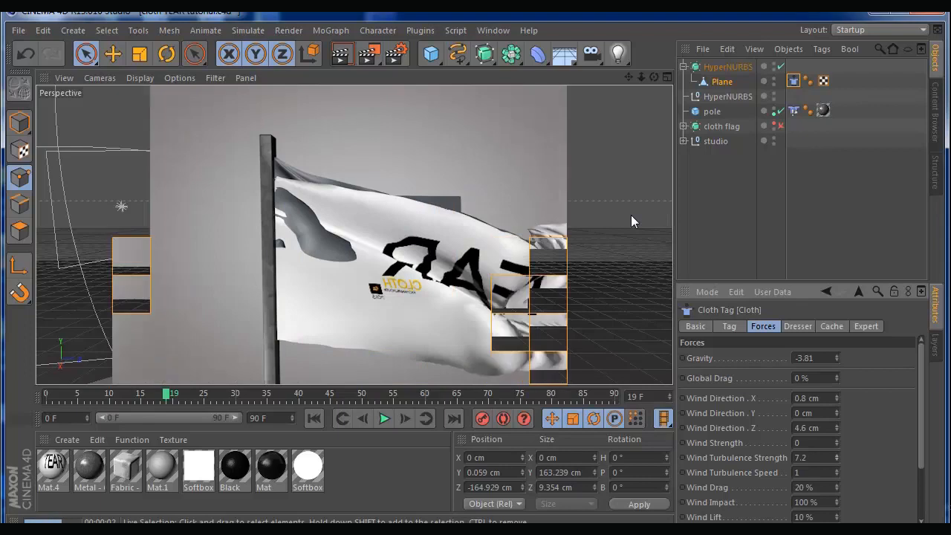
pyautogui.click(317, 420)
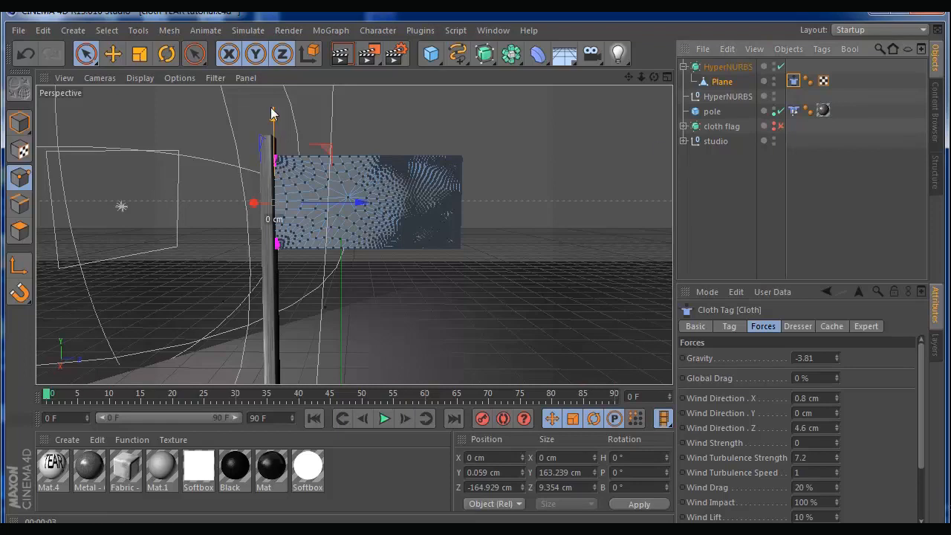
# Render the flag at frame 0, replay the simulation to frame 11, and render the view again.
pyautogui.click(349, 53)
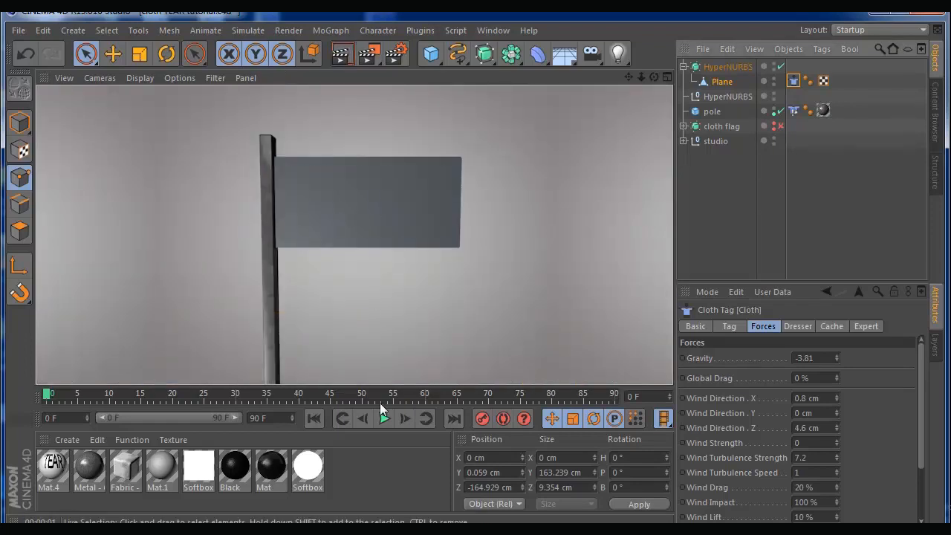
pyautogui.click(385, 418)
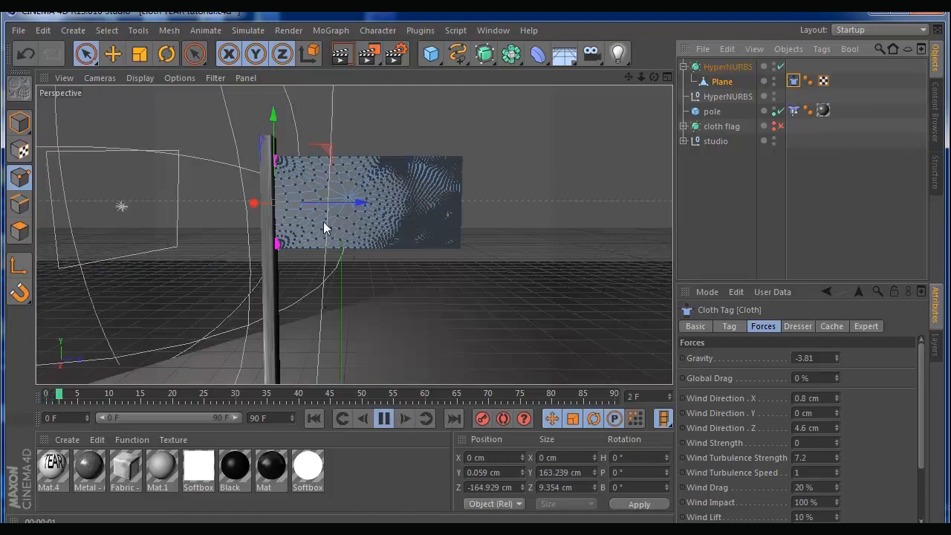
pyautogui.click(385, 419)
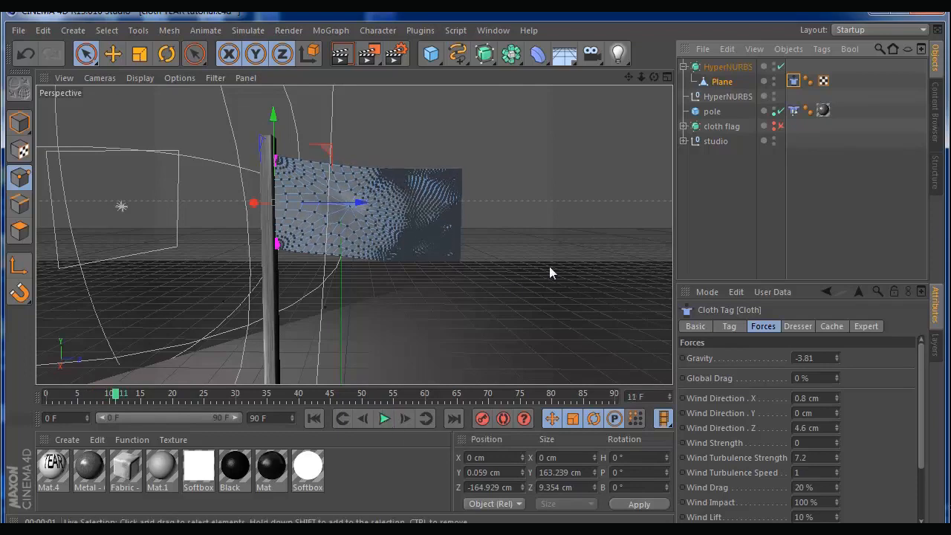
pyautogui.click(342, 53)
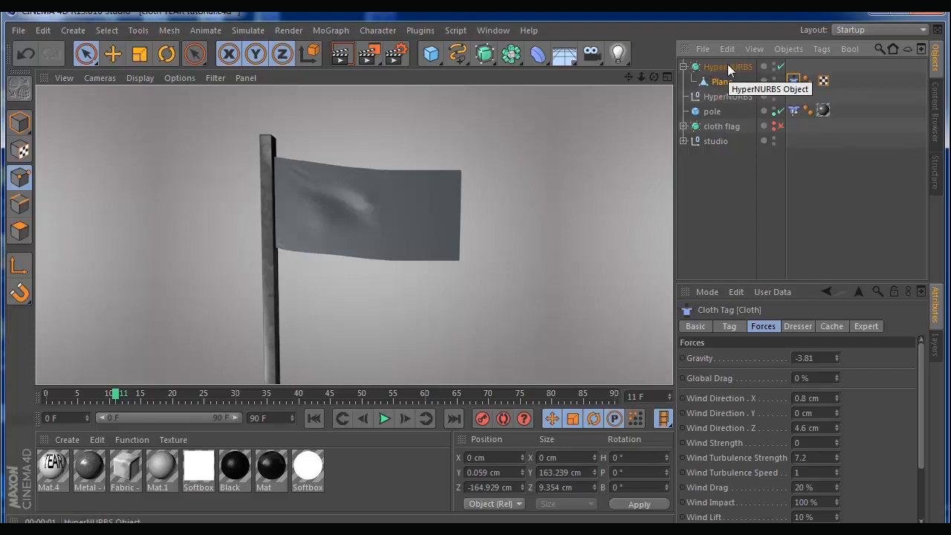
# Set the cloth's Wind Direction Z to 5.7 cm and Wind Strength to 1.2.
pyautogui.click(667, 77)
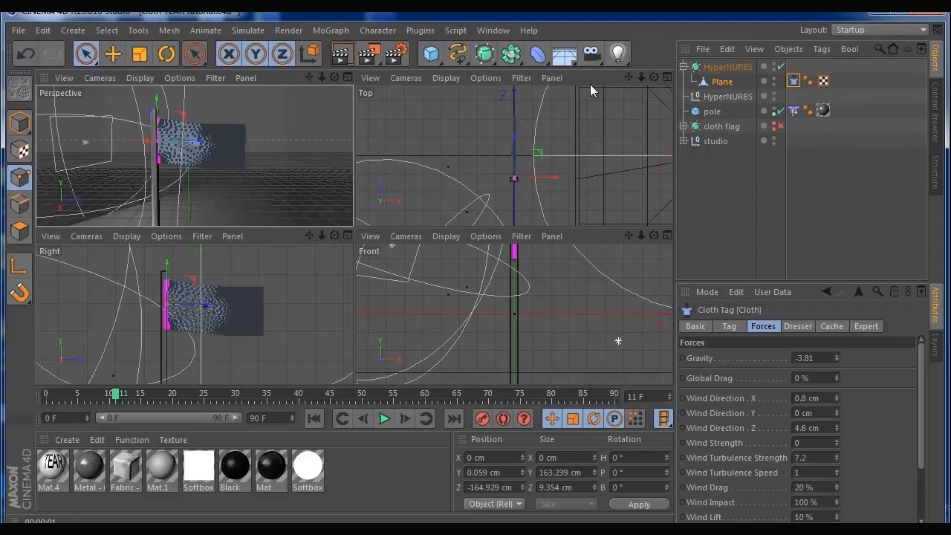
pyautogui.click(346, 79)
pyautogui.moveTo(654, 77)
pyautogui.mouseDown()
pyautogui.moveTo(446, 82)
pyautogui.moveTo(658, 75)
pyautogui.mouseUp()
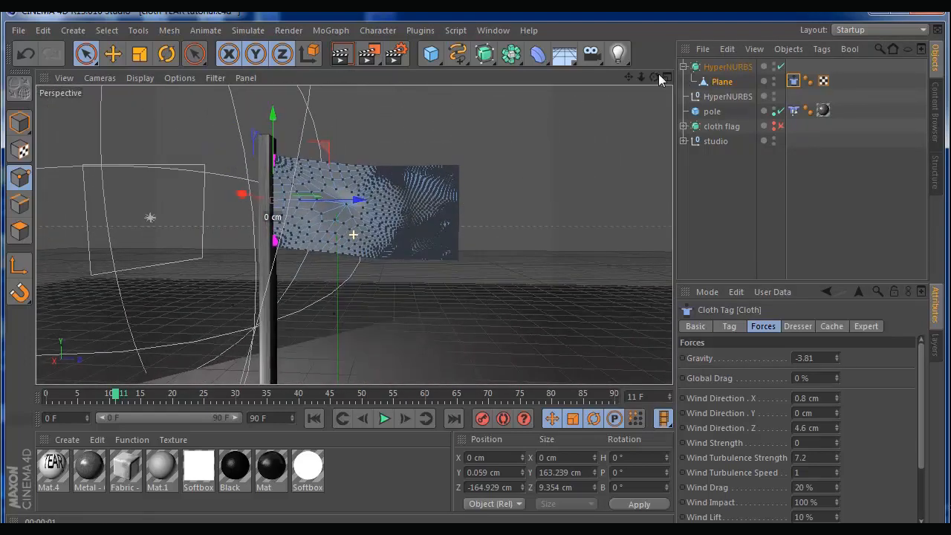
pyautogui.click(837, 426)
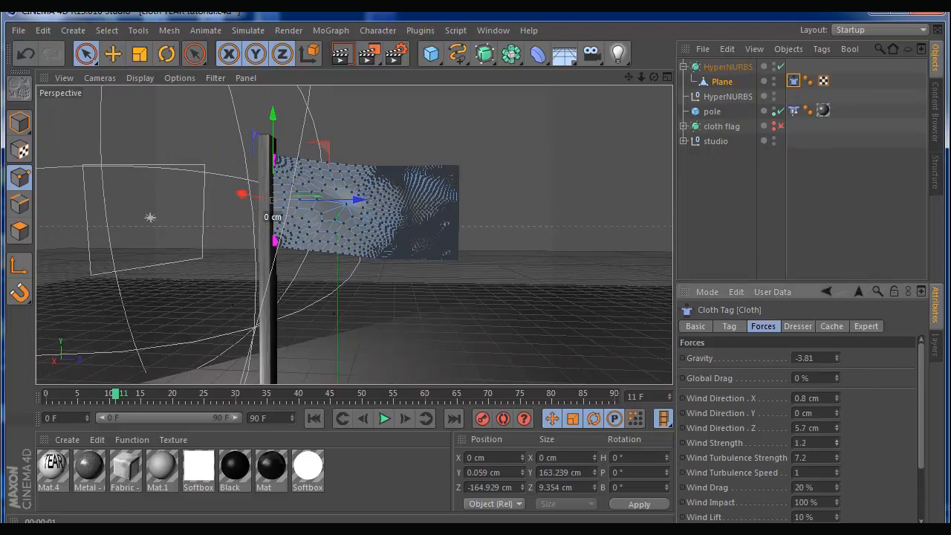
# Replay the simulation from the start to frame 14 and render the Perspective view.
pyautogui.click(316, 418)
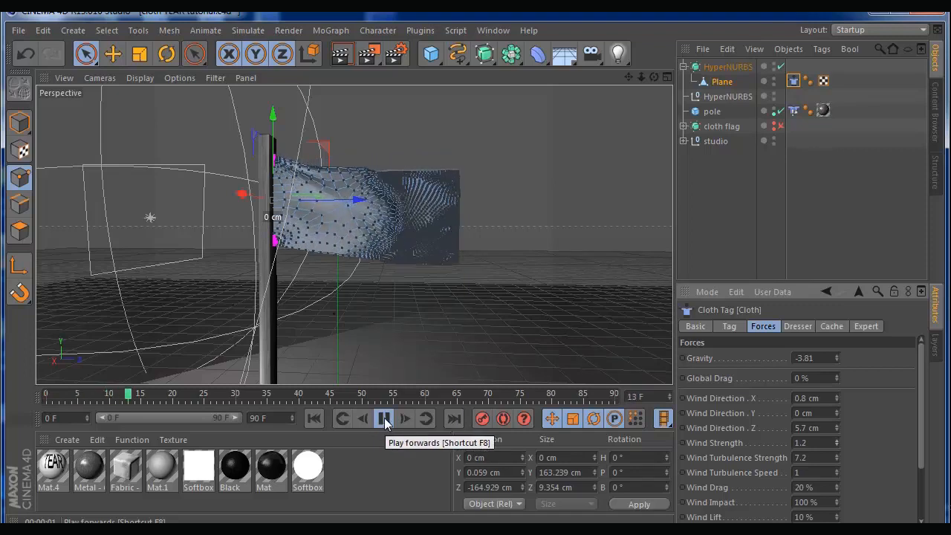
pyautogui.click(385, 420)
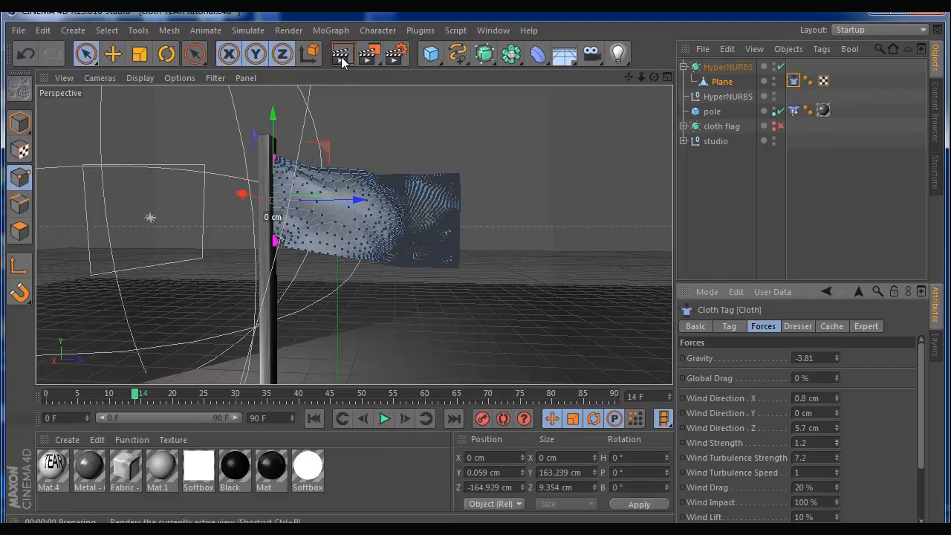
pyautogui.hotkey('ctrl', 'r')
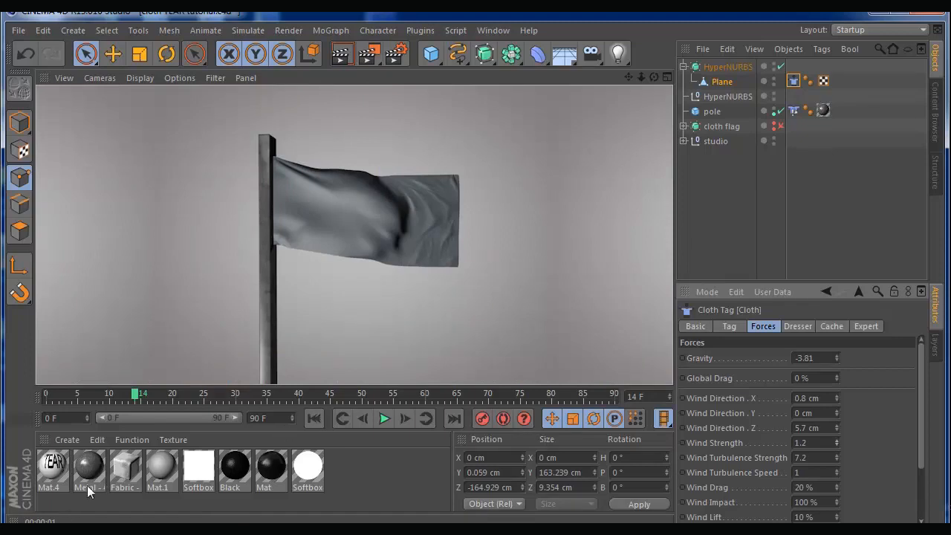
# Try the Fabric - Silk Black material on the flag plane in a test render and remove its texture tag.
pyautogui.moveTo(122, 470); pyautogui.dragTo(725, 84)
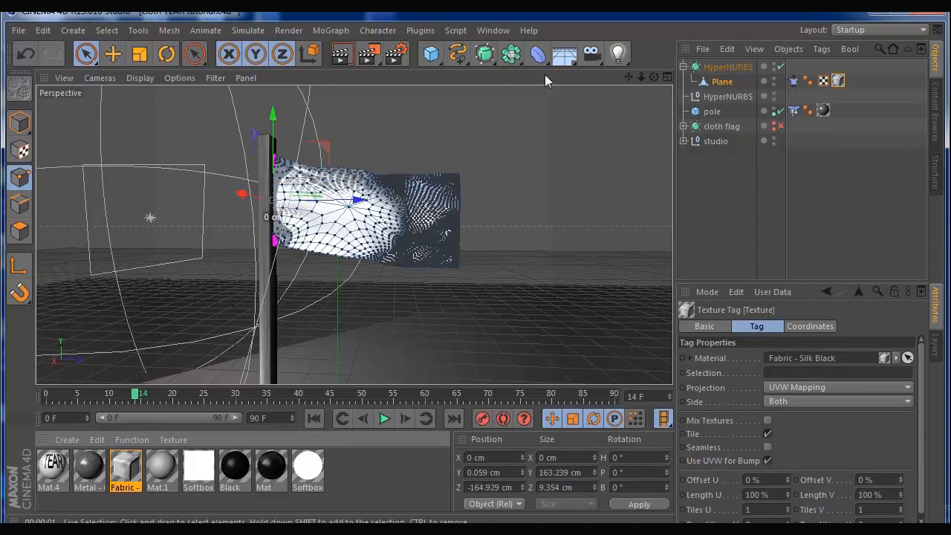
pyautogui.click(344, 54)
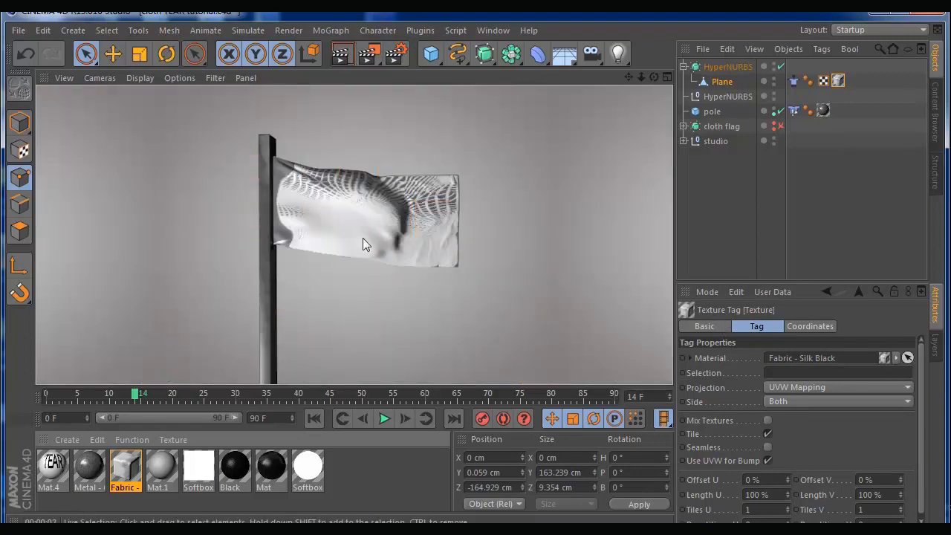
pyautogui.click(837, 81)
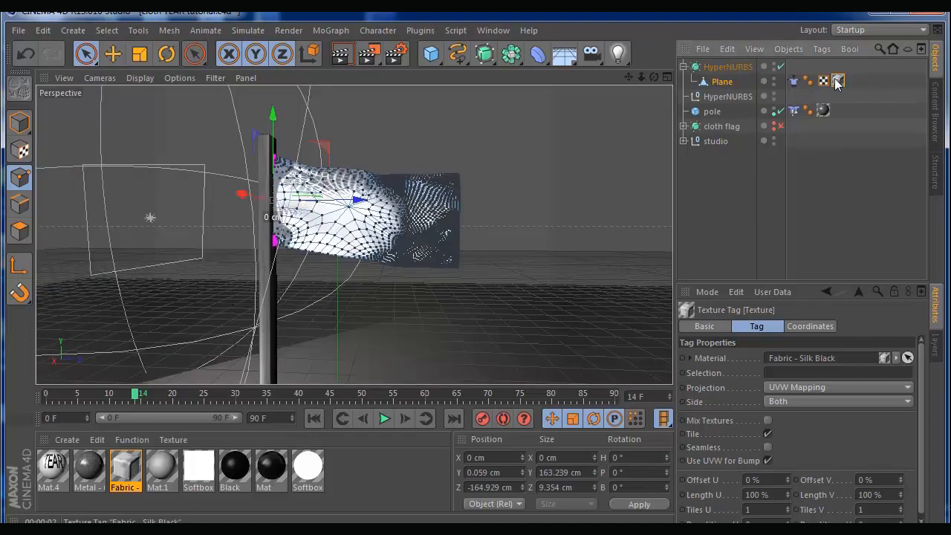
pyautogui.press('Delete')
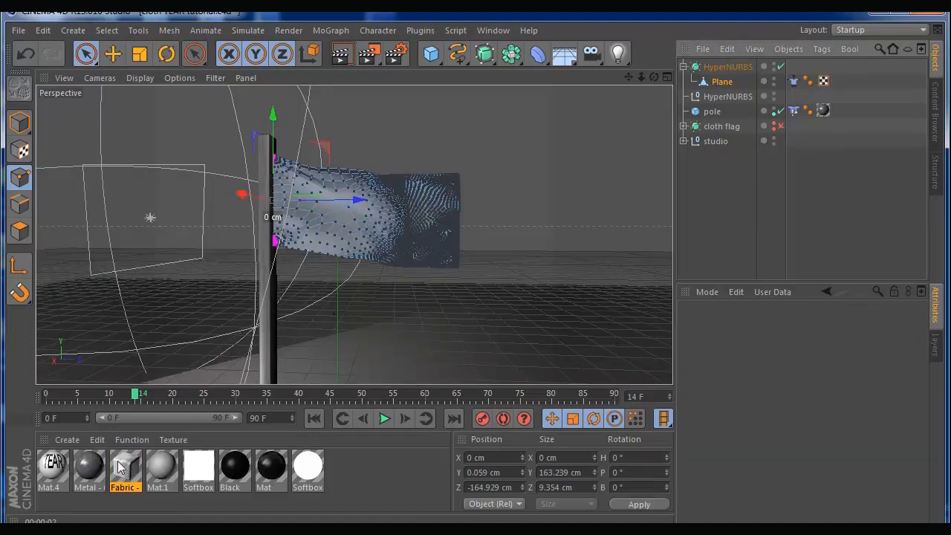
# Apply the Metal - Galvanized Steel material to the flag plane and render the view.
pyautogui.click(66, 466)
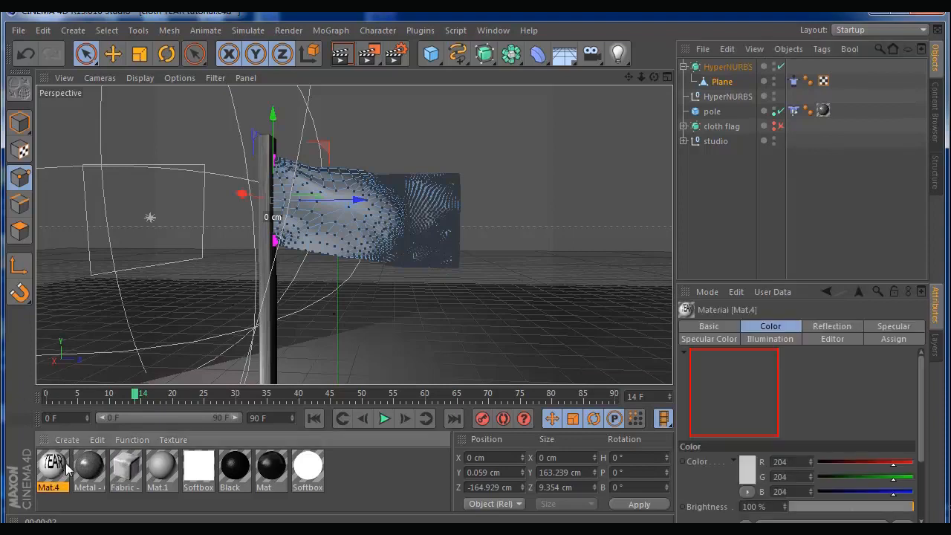
pyautogui.click(89, 467)
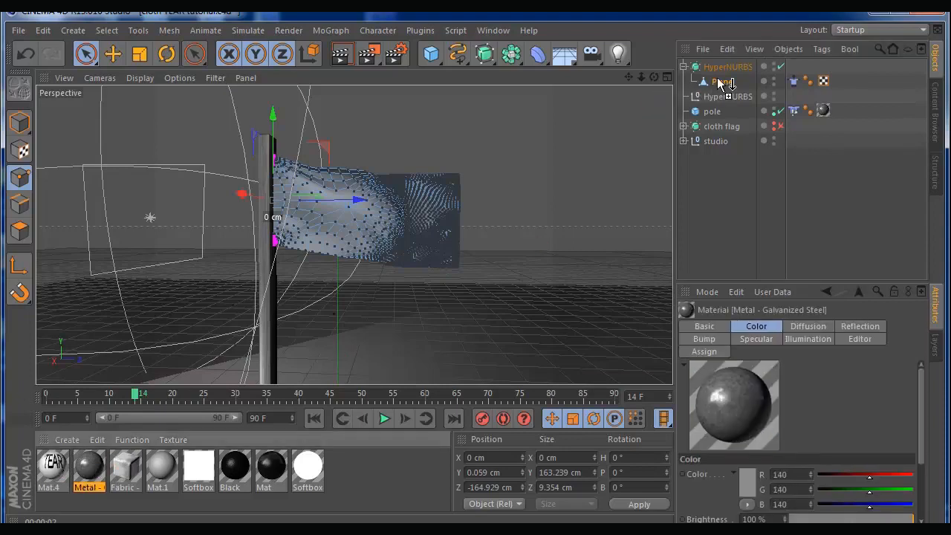
pyautogui.moveTo(721, 84); pyautogui.dragTo(721, 83)
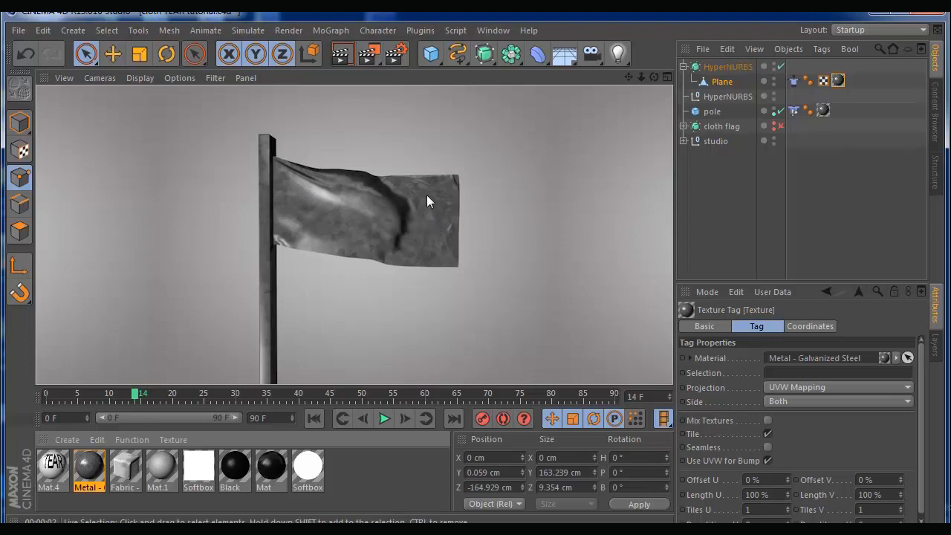
# Return to frame 0 and open the general Tag settings of the flag plane's Cloth tag.
pyautogui.click(713, 189)
pyautogui.click(308, 419)
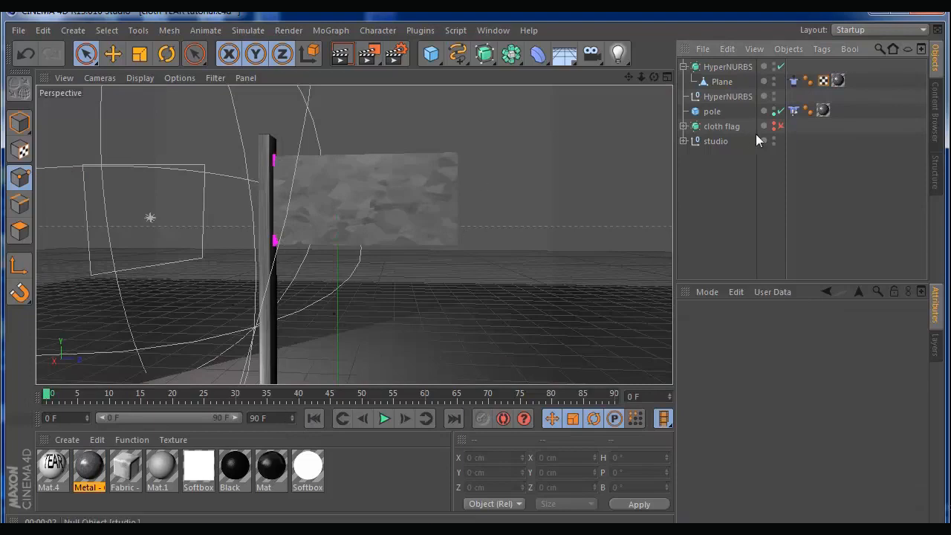
pyautogui.click(729, 80)
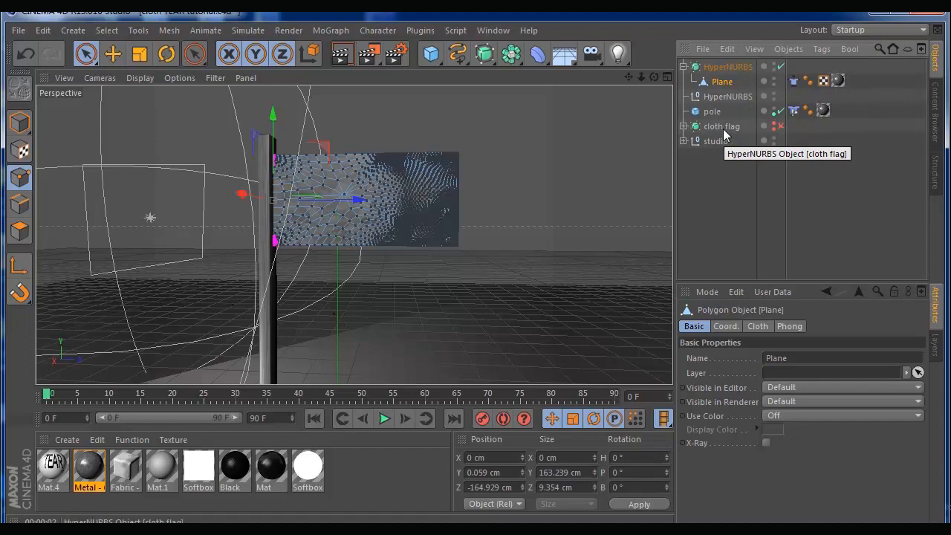
pyautogui.click(794, 80)
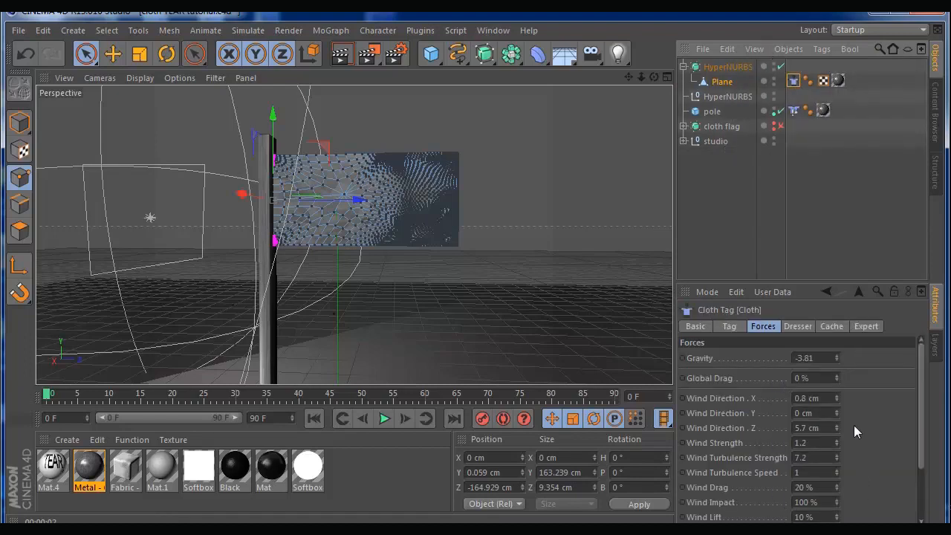
pyautogui.click(729, 327)
pyautogui.scroll(-1, 739, 505)
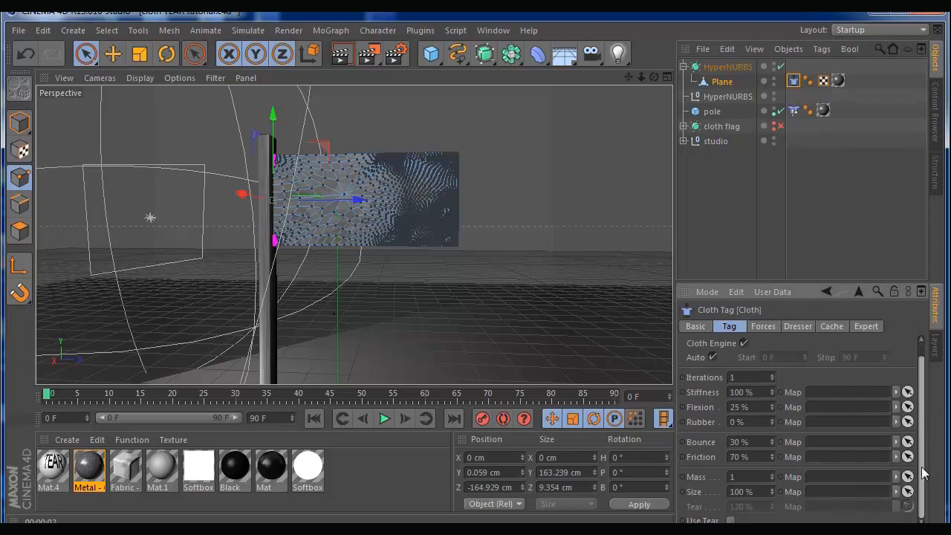
pyautogui.click(732, 520)
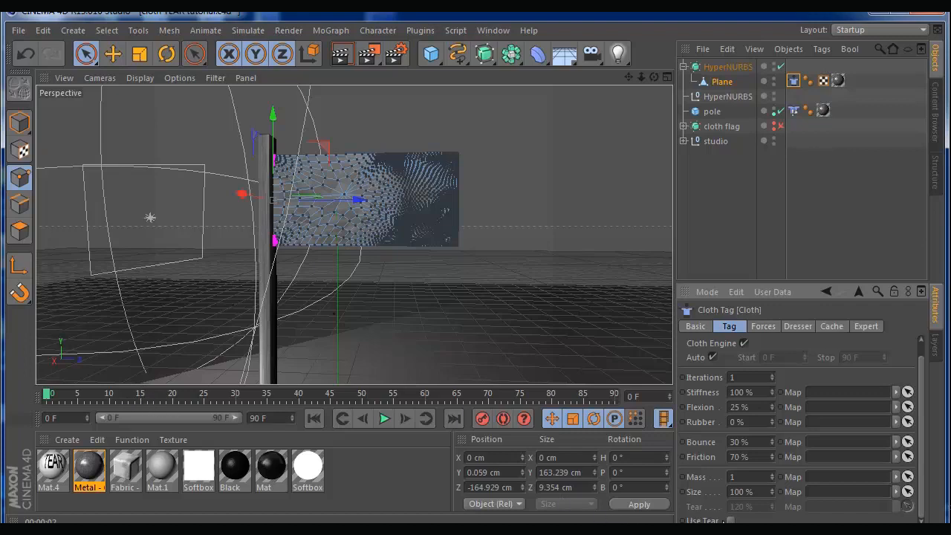
# At frame 15, enable Use Tear on the cloth, set Tear to 161% and keyframe Use Tear.
pyautogui.click(52, 395)
pyautogui.moveTo(145, 399)
pyautogui.mouseDown()
pyautogui.moveTo(161, 395)
pyautogui.moveTo(141, 396)
pyautogui.mouseUp()
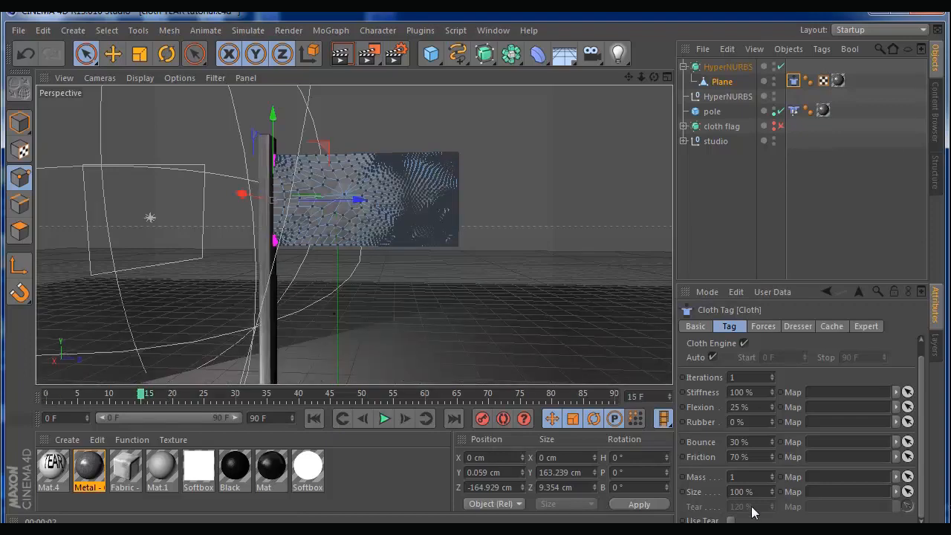
pyautogui.click(731, 520)
pyautogui.moveTo(774, 507); pyautogui.dragTo(779, 507)
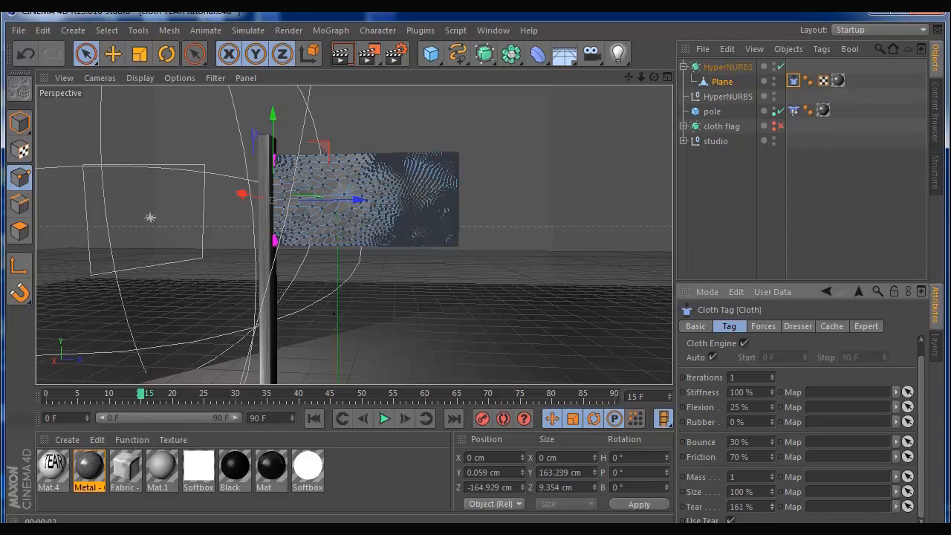
pyautogui.keyDown('ctrl'); pyautogui.click(683, 520); pyautogui.keyUp('ctrl')
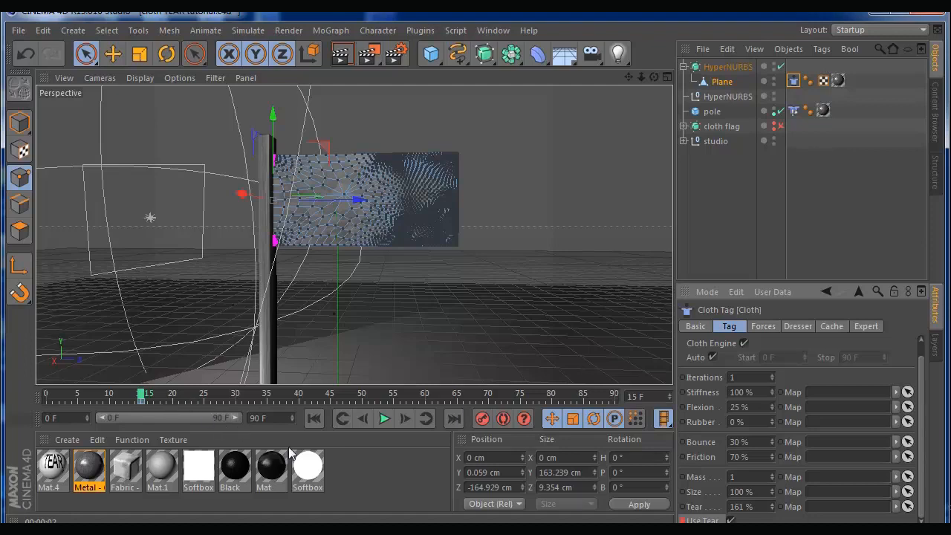
# Keyframe Use Tear as disabled at frame 14 and return to the start of the animation.
pyautogui.click(369, 420)
pyautogui.click(732, 521)
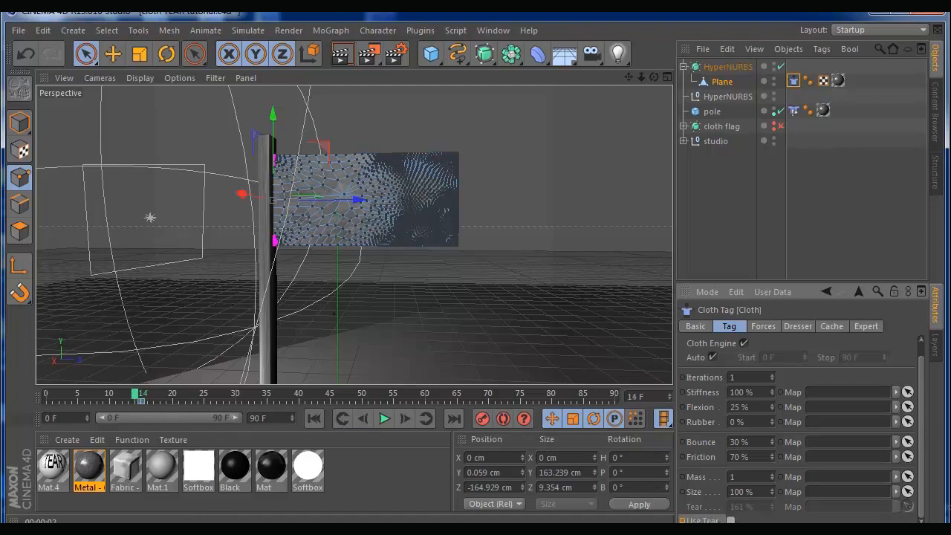
pyautogui.keyDown('ctrl'); pyautogui.click(682, 520); pyautogui.keyUp('ctrl')
pyautogui.click(315, 419)
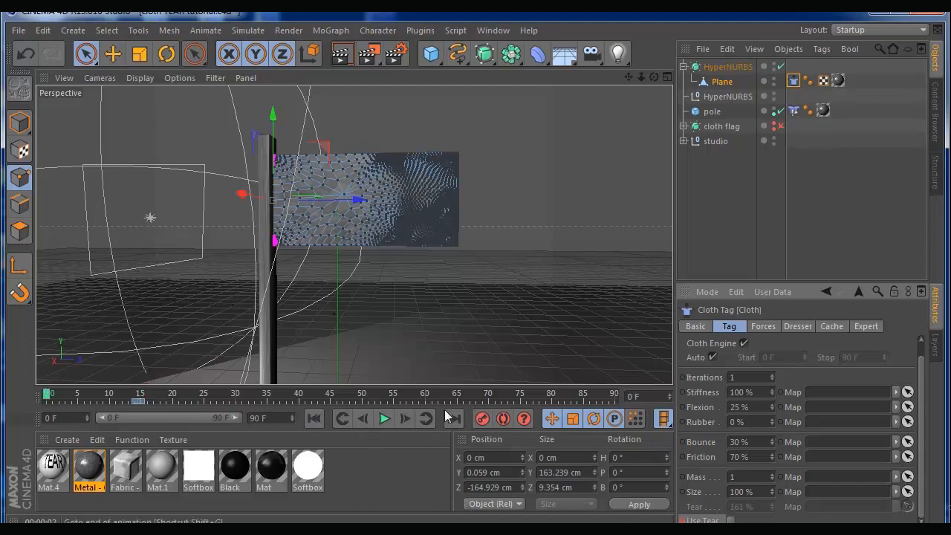
# Set the cloth's Gravity to -3.11, Wind Direction X to 1.6 cm, Wind Direction Z to 7.6 cm and Wind Strength to 2.5.
pyautogui.click(764, 327)
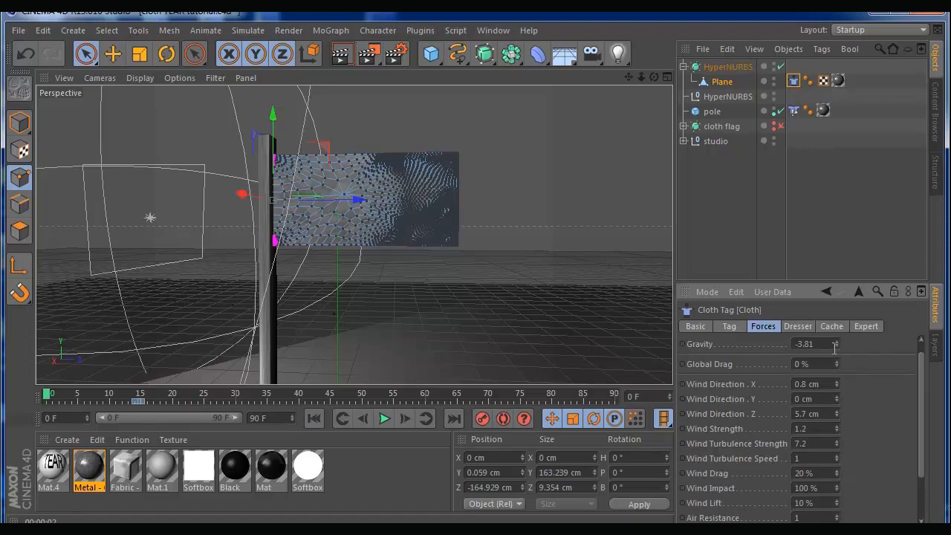
pyautogui.moveTo(836, 344); pyautogui.dragTo(835, 336)
pyautogui.moveTo(836, 382); pyautogui.dragTo(836, 375)
pyautogui.moveTo(839, 416); pyautogui.dragTo(839, 409)
pyautogui.moveTo(839, 429); pyautogui.dragTo(839, 421)
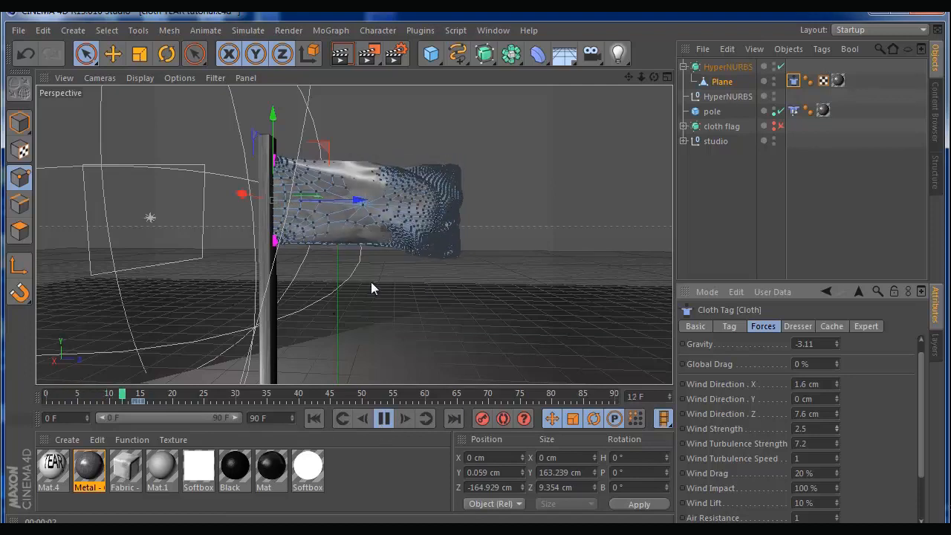
# Play the cloth simulation to frame 19, inspect the flag and return to frame 0.
pyautogui.click(384, 418)
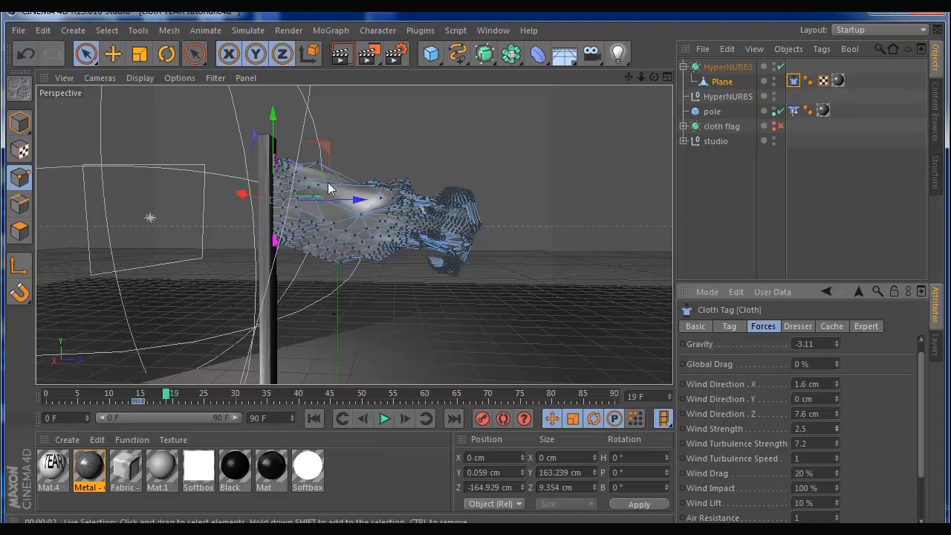
pyautogui.moveTo(654, 77)
pyautogui.mouseDown()
pyautogui.moveTo(357, 79)
pyautogui.moveTo(657, 80)
pyautogui.mouseUp()
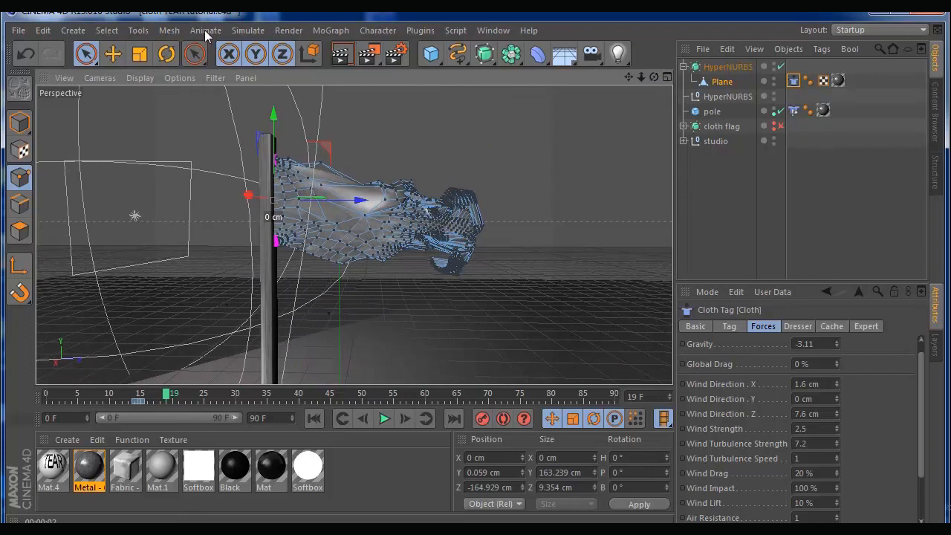
pyautogui.click(316, 418)
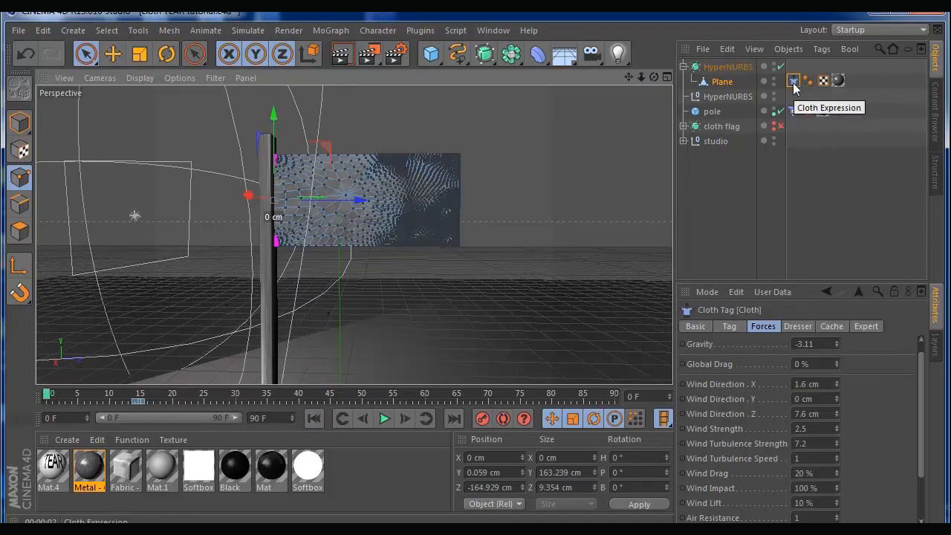
# Add a Cloth NURBS object inside the flag's HyperNURBS and make the plane its child.
pyautogui.click(718, 80)
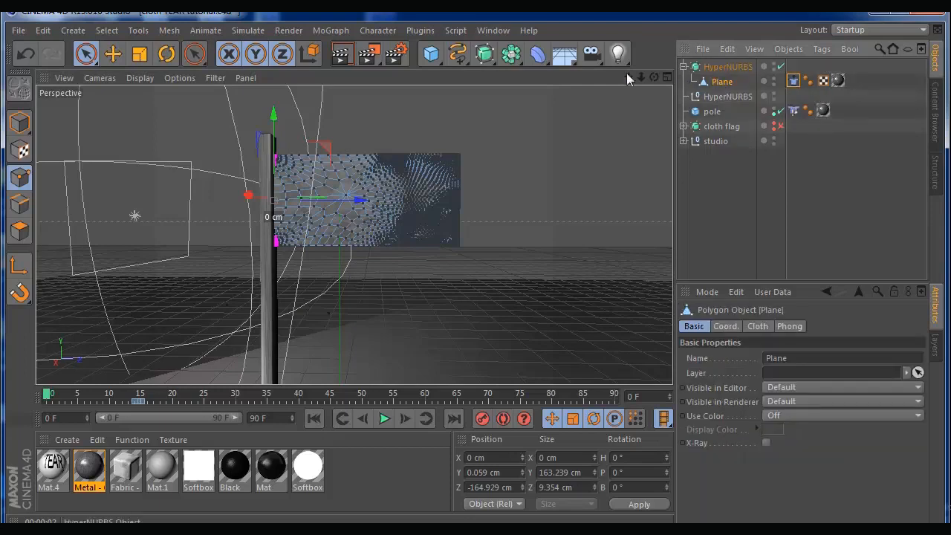
pyautogui.click(247, 29)
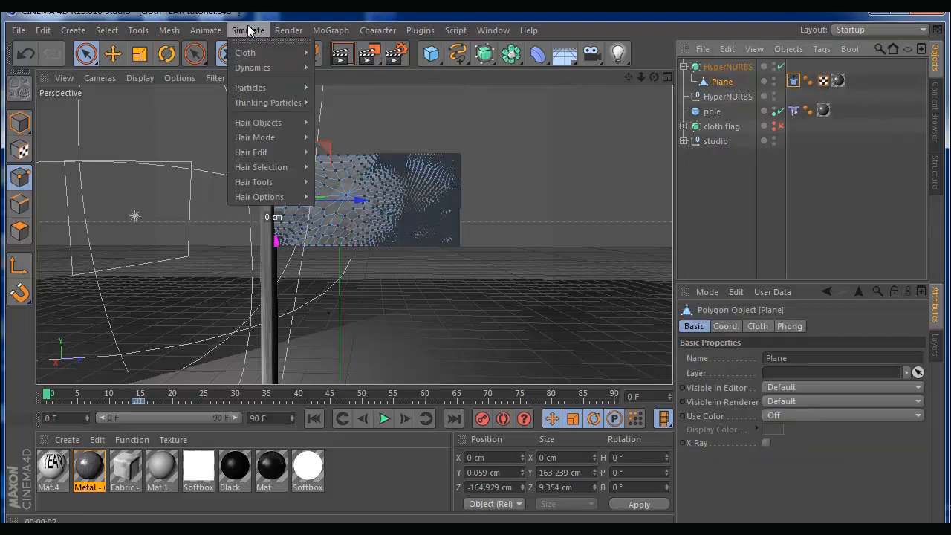
pyautogui.moveTo(253, 54)
pyautogui.click(349, 58)
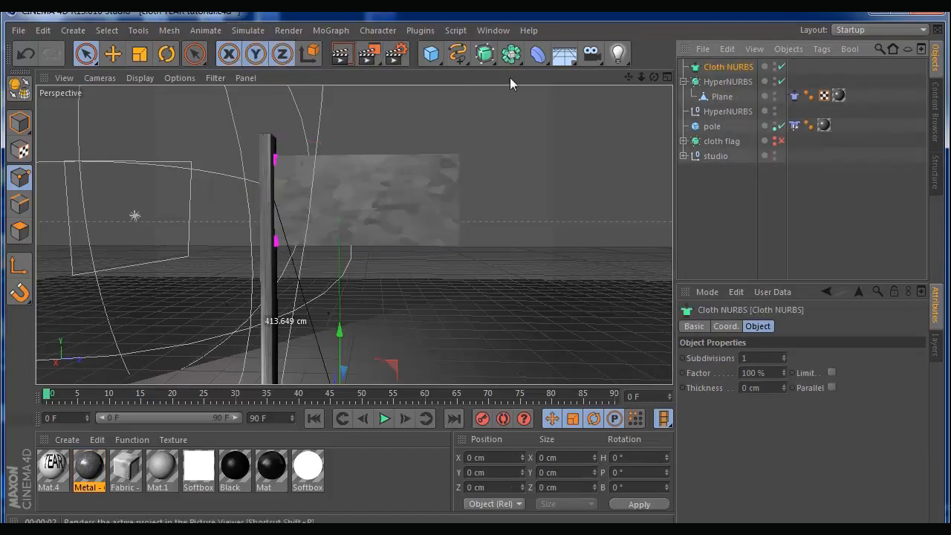
pyautogui.moveTo(718, 67); pyautogui.dragTo(717, 84)
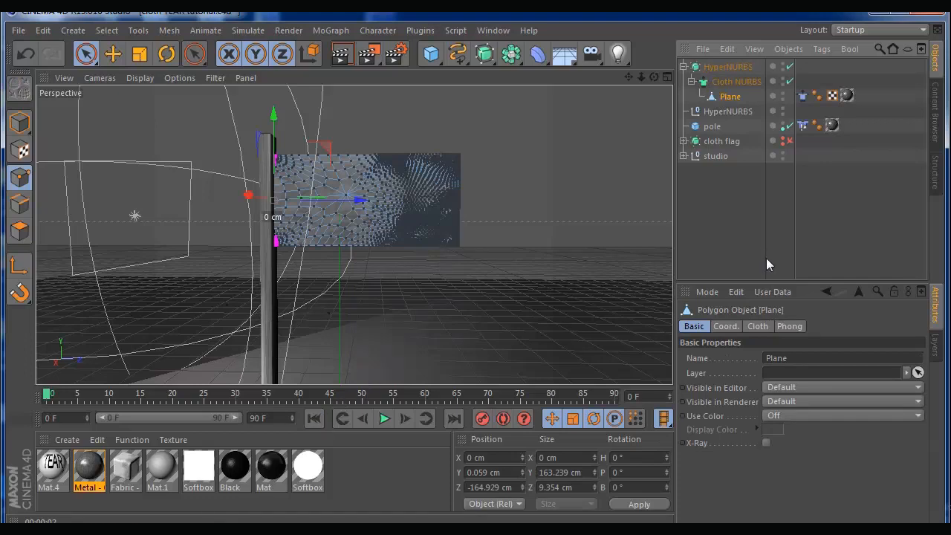
pyautogui.click(734, 82)
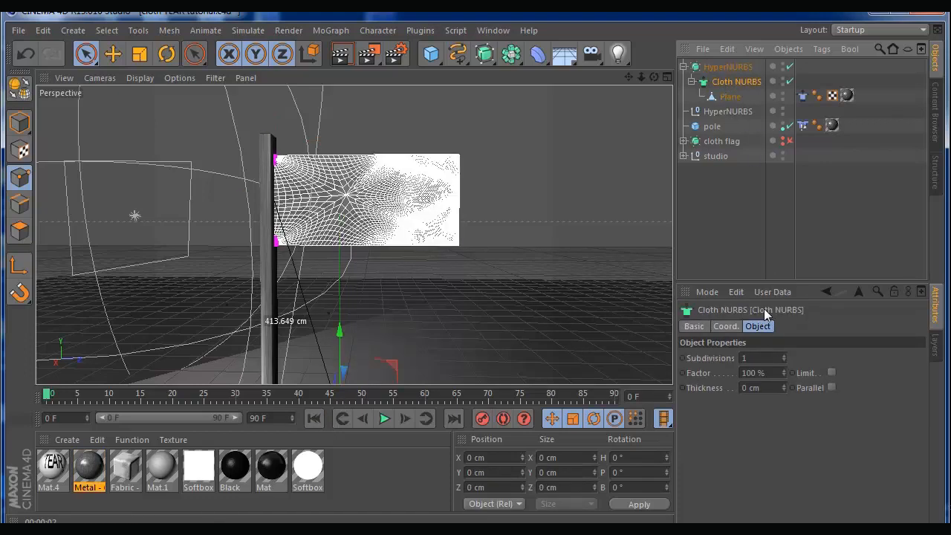
pyautogui.click(726, 68)
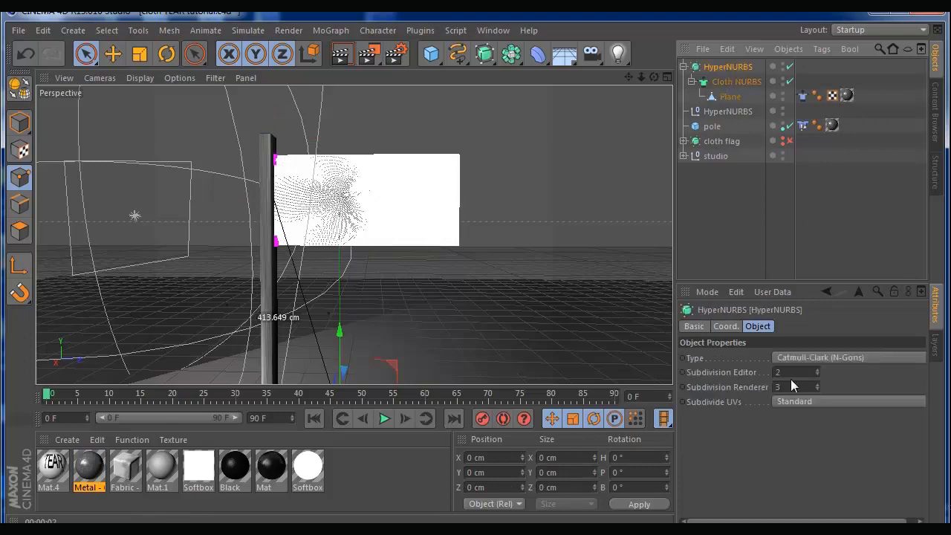
# Run the tearing simulation to frame 19, render the Perspective view and rewind to frame 0.
pyautogui.click(384, 420)
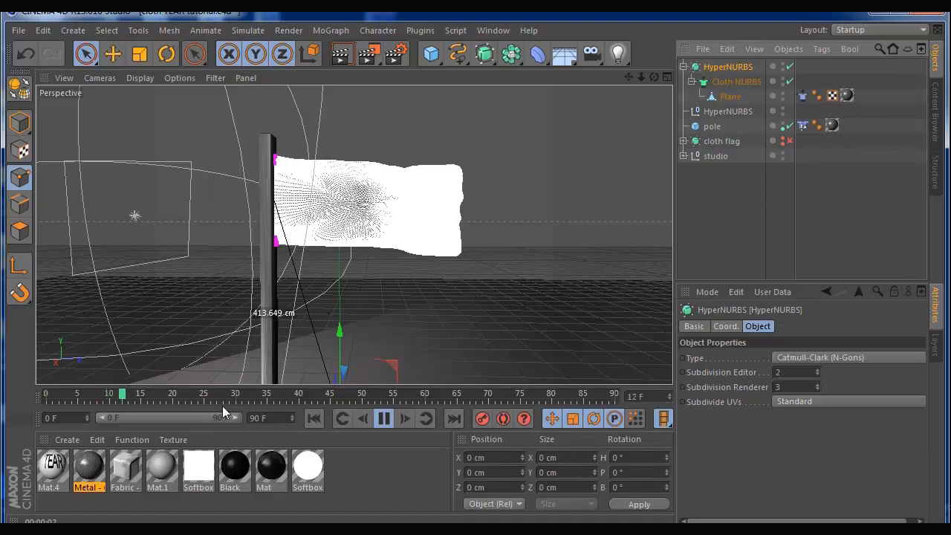
pyautogui.click(405, 413)
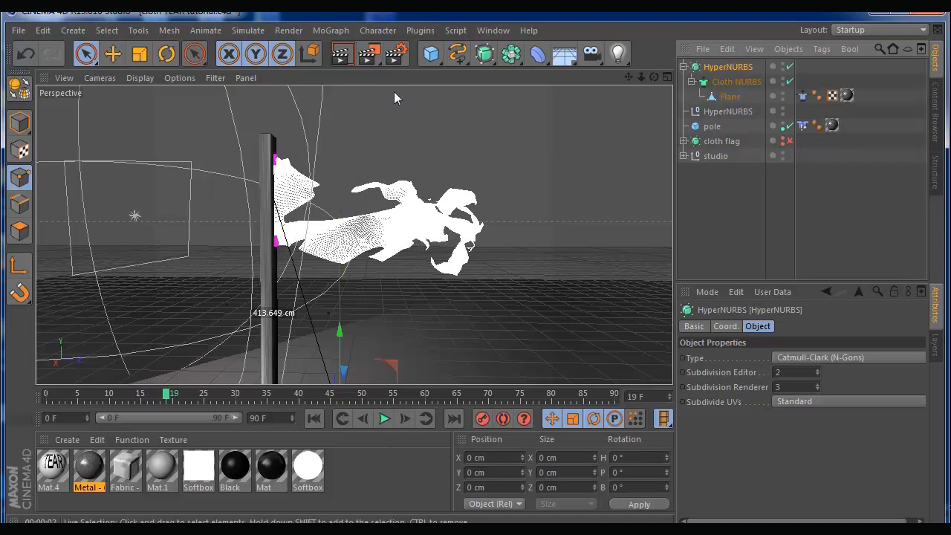
pyautogui.click(341, 58)
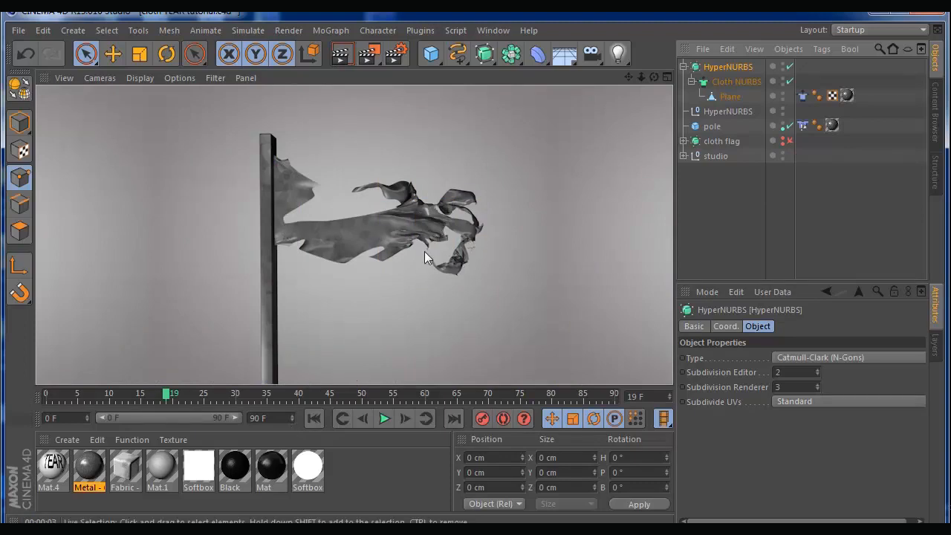
pyautogui.click(314, 419)
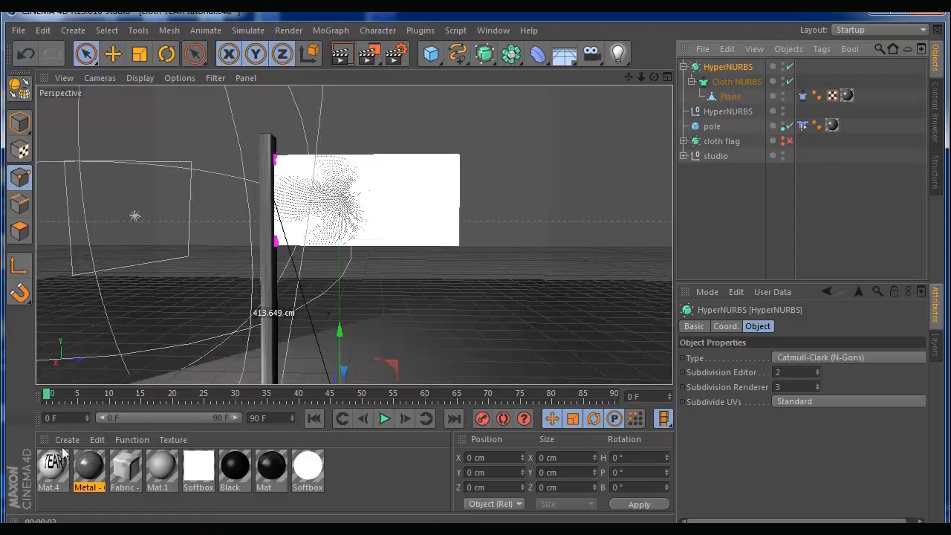
# Create a new default material and apply it to the flag plane.
pyautogui.click(69, 441)
pyautogui.click(93, 312)
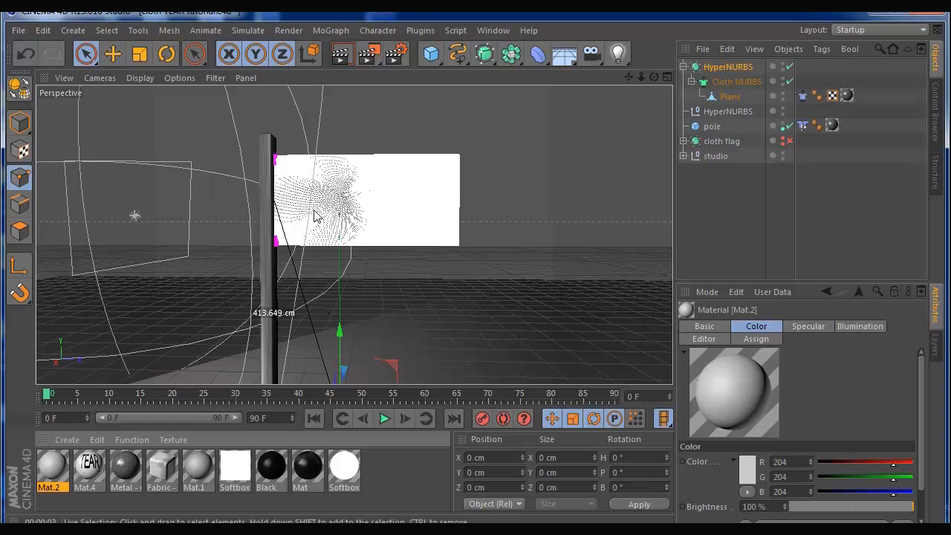
pyautogui.moveTo(53, 466); pyautogui.dragTo(735, 98)
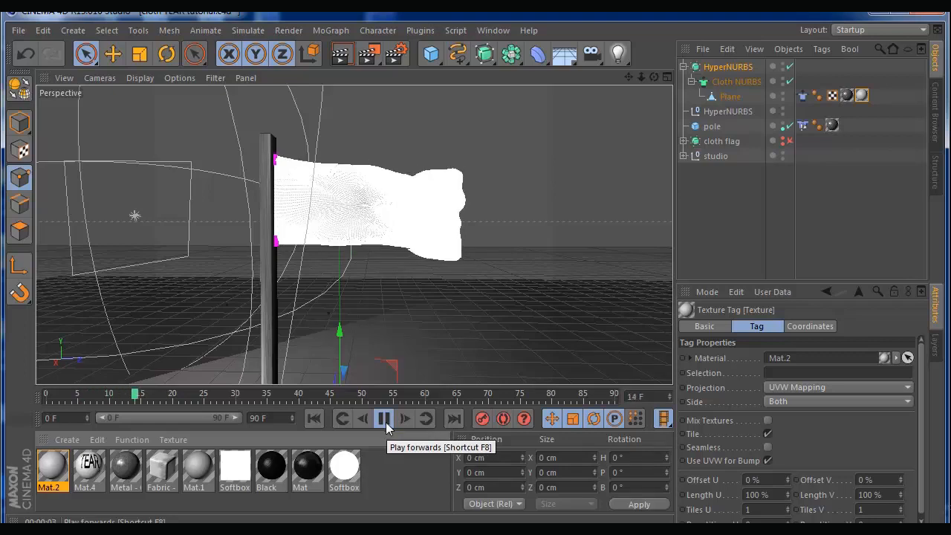
# Play the simulation to frame 15 and render the flag with its new material.
pyautogui.click(386, 422)
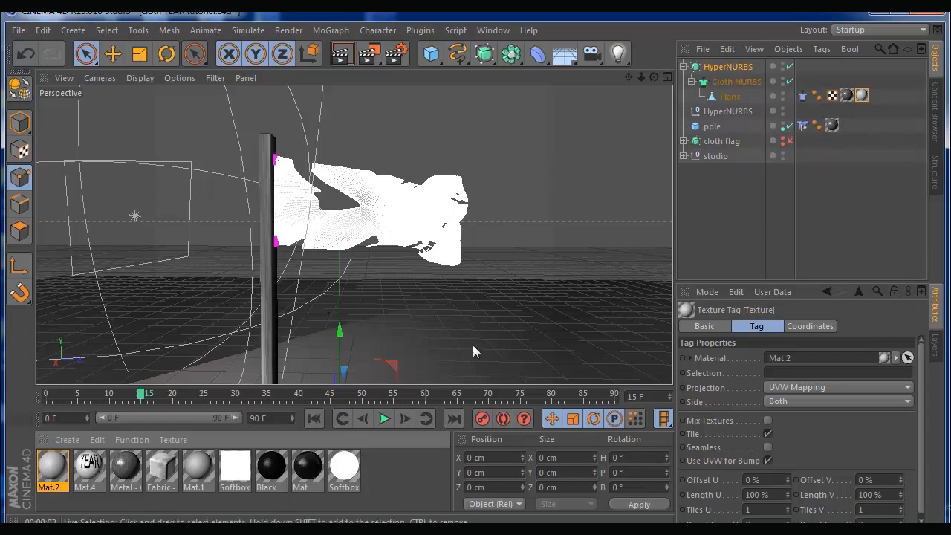
pyautogui.click(341, 53)
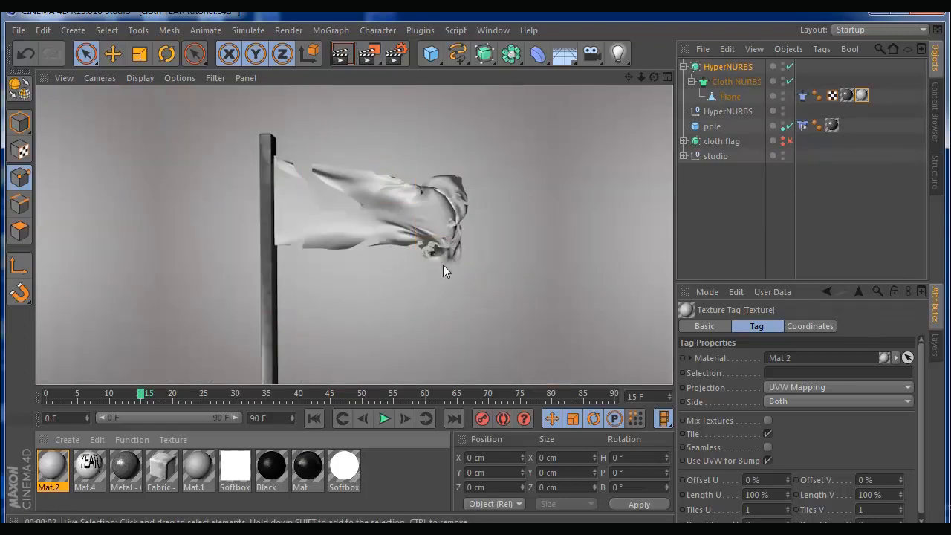
pyautogui.moveTo(654, 77); pyautogui.dragTo(635, 302)
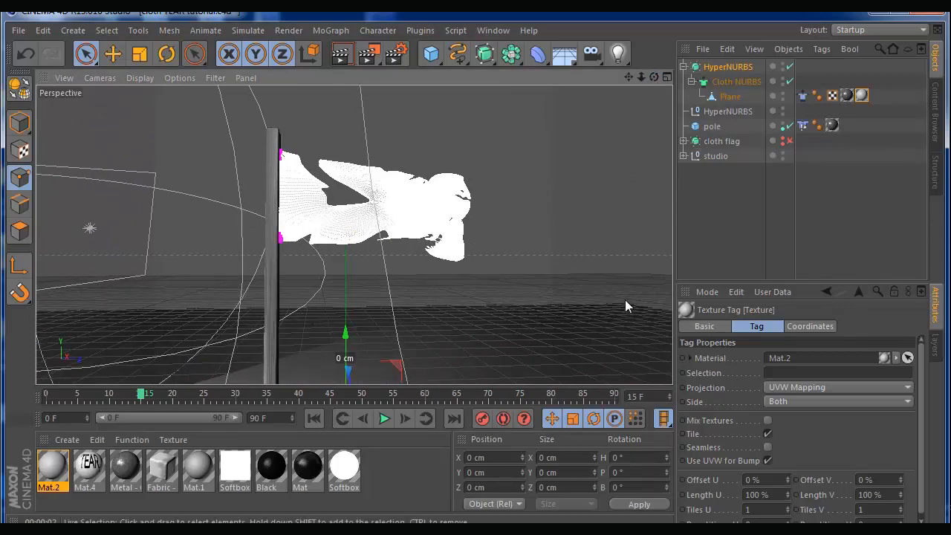